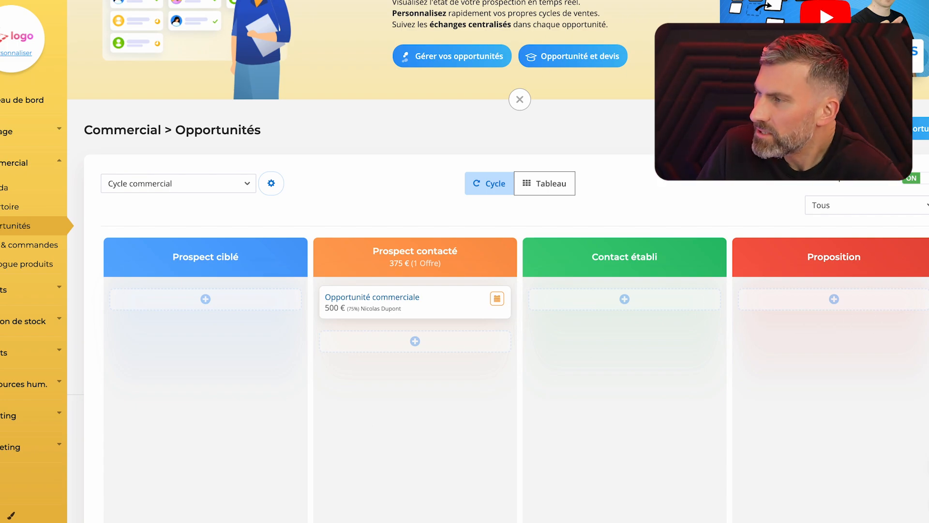
Start a new opportunity for the prospect Apple with the contact's full name, an amount of 1800000 € and a 90% probability.
{"action": "left_click", "coordinate": [889, 129]}
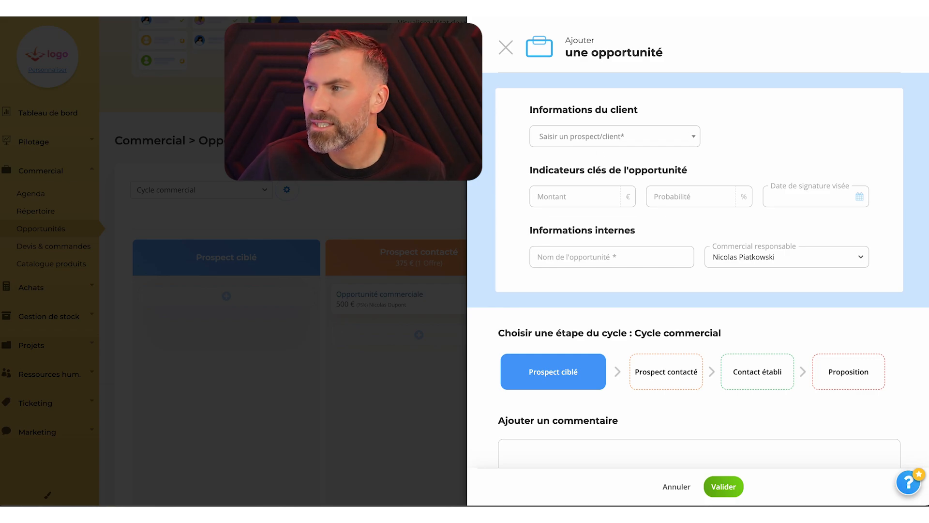
{"action": "left_click", "coordinate": [651, 138]}
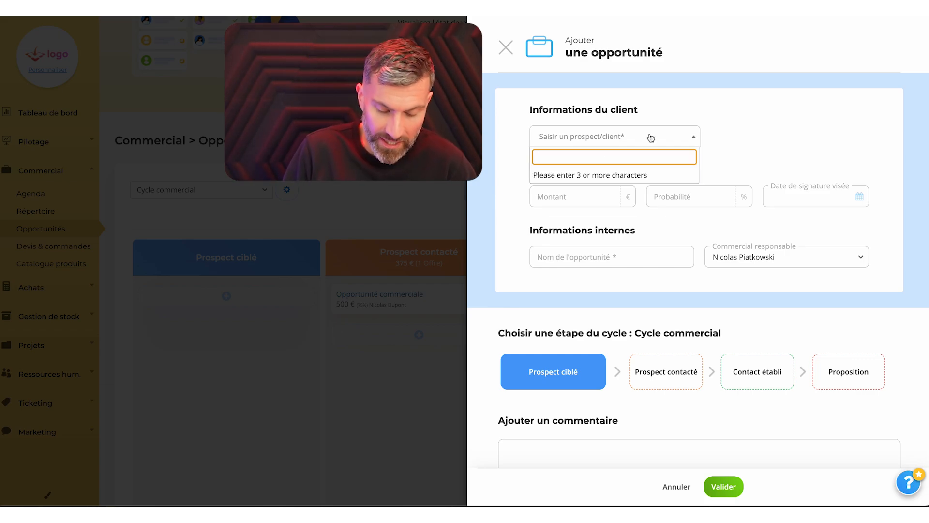
{"action": "type", "text": "Apple"}
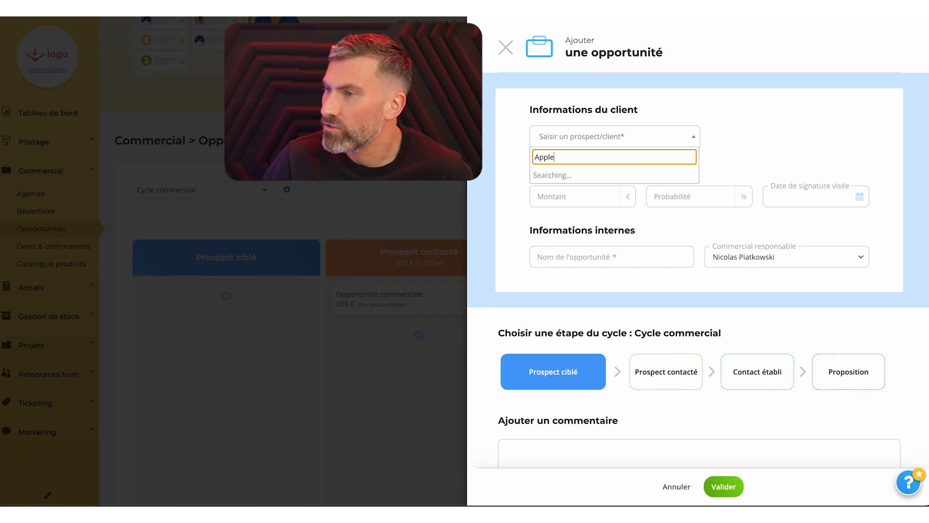
{"action": "key", "text": "Return"}
{"action": "type", "text": "Steve"}
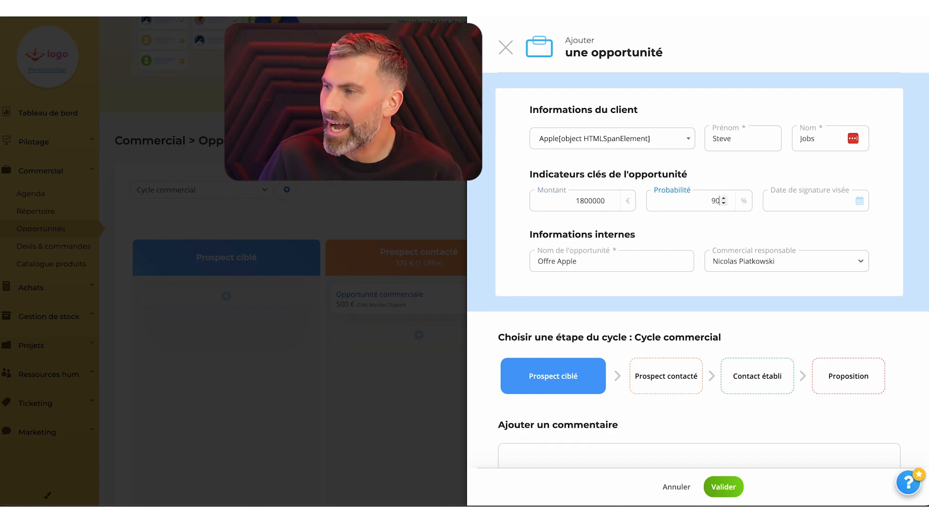
Set the target signing date to 30/11/2023 and save the opportunity at the Prospect ciblé stage.
{"action": "key", "text": "Tab"}
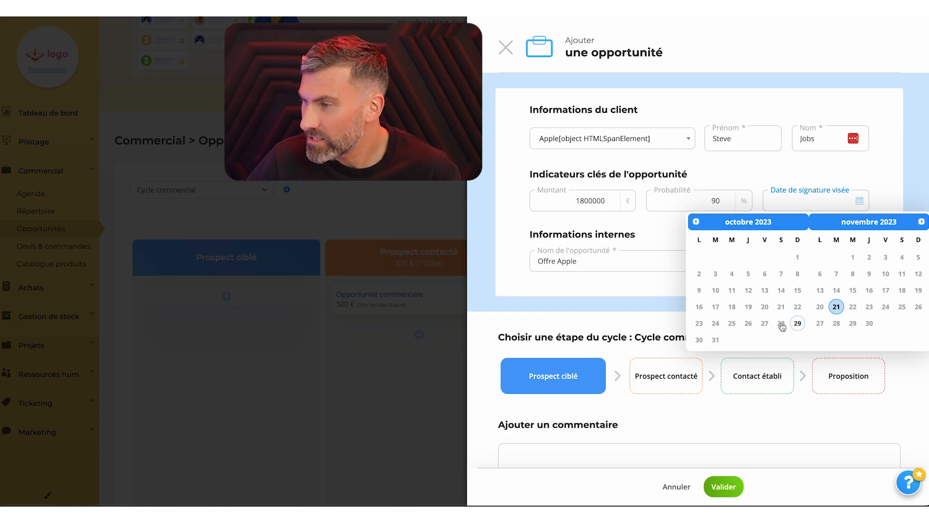
{"action": "left_click", "coordinate": [873, 326]}
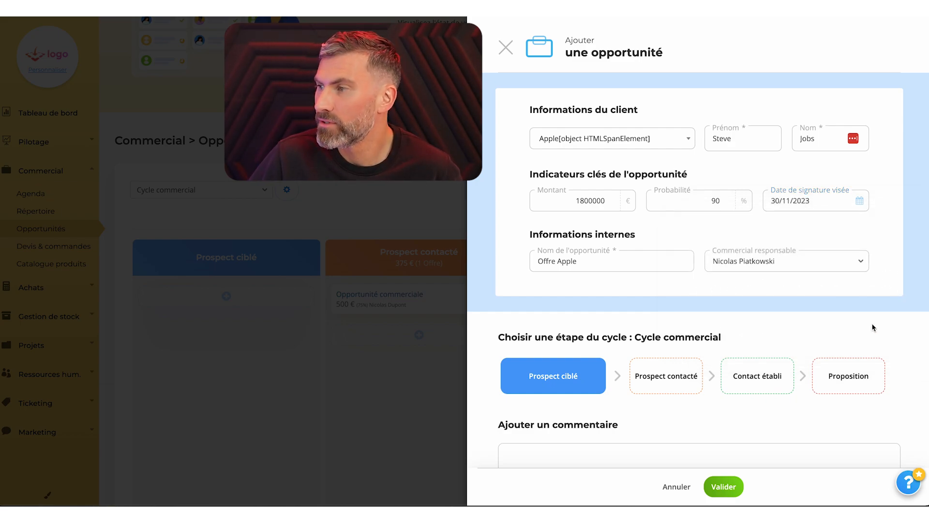
{"action": "scroll", "coordinate": [622, 288], "scroll_direction": "down", "scroll_amount": 2}
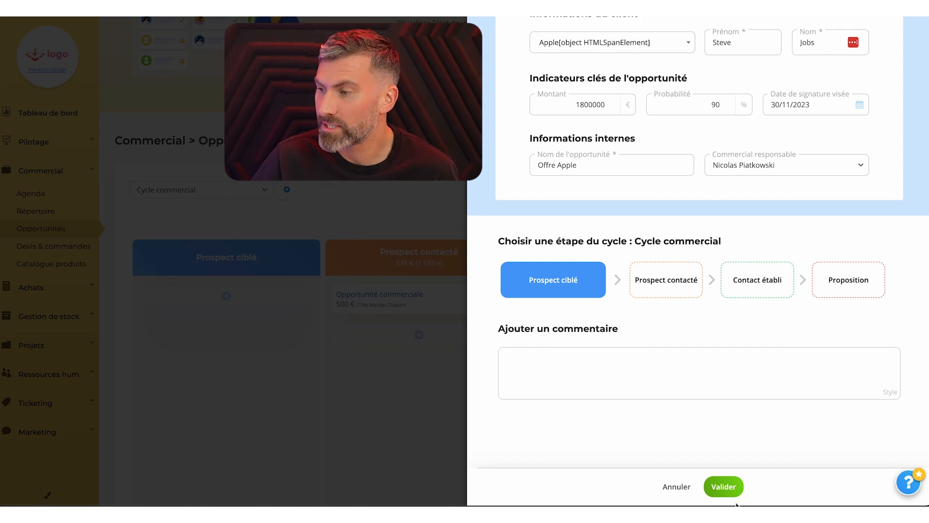
{"action": "left_click", "coordinate": [725, 488]}
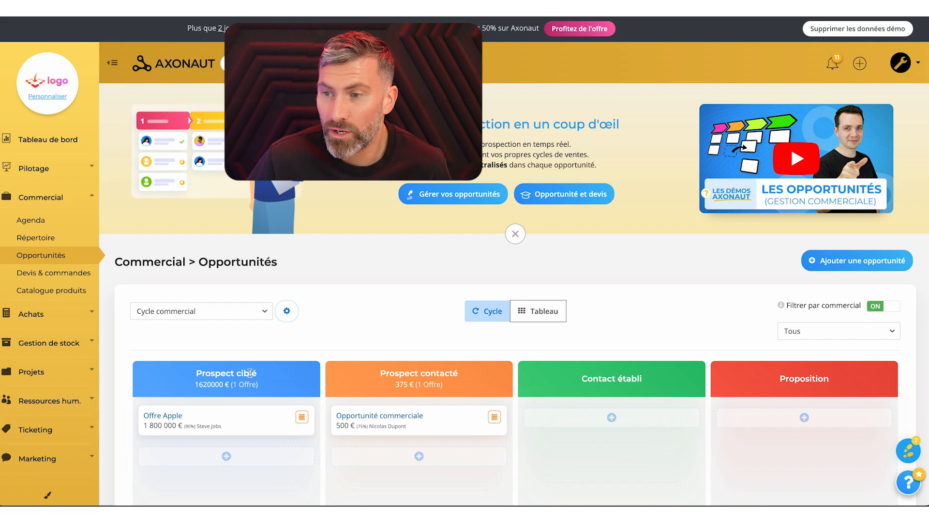
Open the Offre Apple opportunity and validate its Prospect contacté stage with the date 21/11/2023.
{"action": "scroll", "coordinate": [250, 373], "scroll_direction": "down", "scroll_amount": 2}
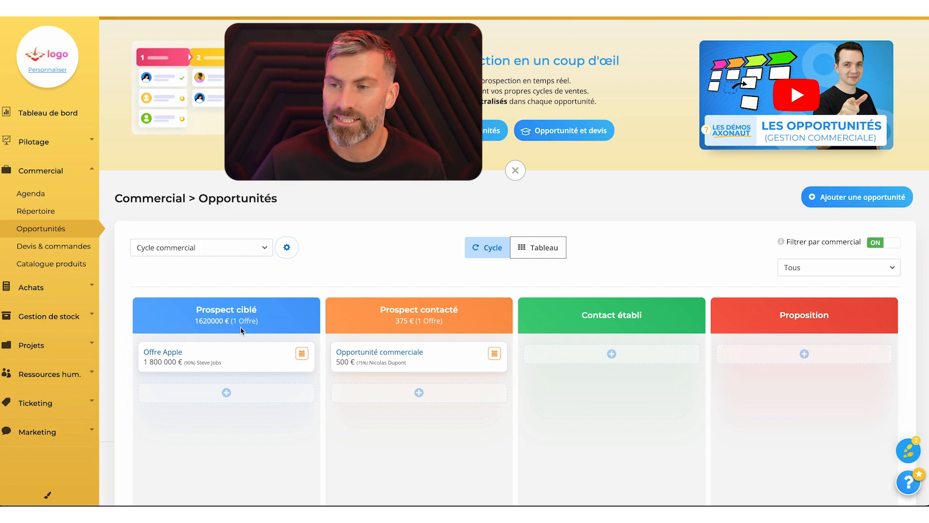
{"action": "left_click_drag", "start_coordinate": [232, 357], "coordinate": [301, 371]}
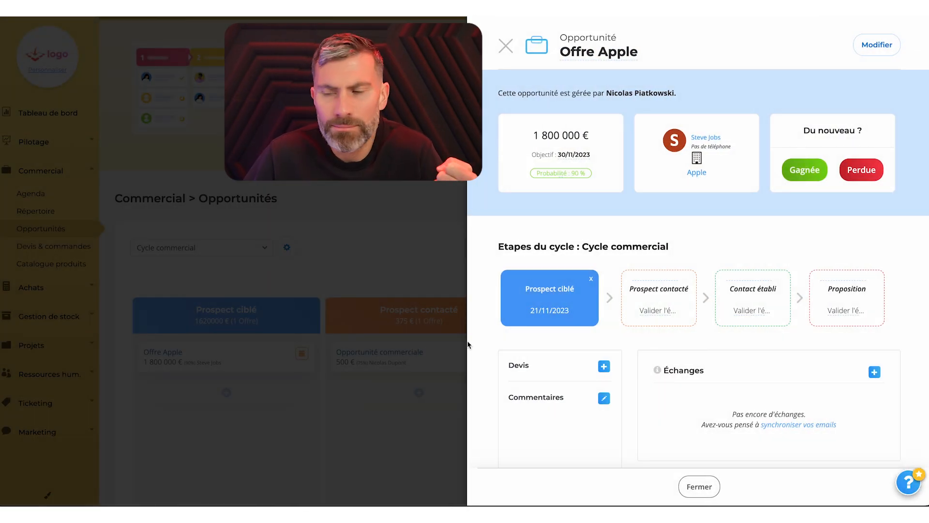
{"action": "scroll", "coordinate": [726, 330], "scroll_direction": "down", "scroll_amount": 1}
{"action": "left_click", "coordinate": [658, 283]}
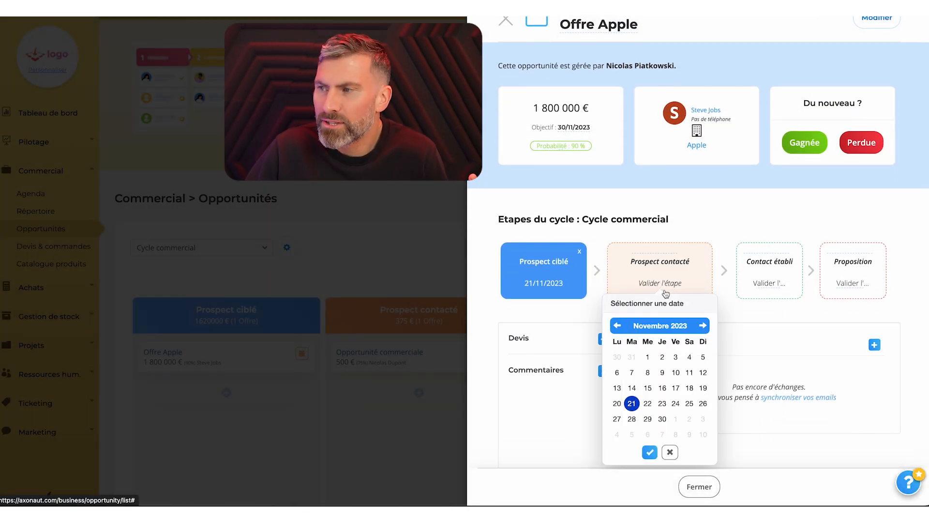
{"action": "left_click", "coordinate": [651, 453]}
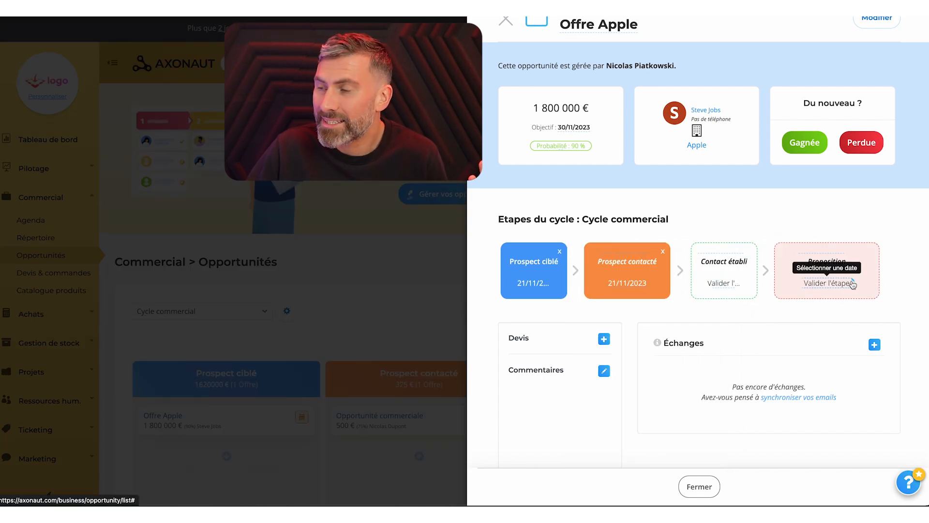
Validate the Proposition stage of Offre Apple with the date 21/11/2023 and close the opportunity.
{"action": "left_click", "coordinate": [830, 286]}
{"action": "left_click", "coordinate": [817, 451]}
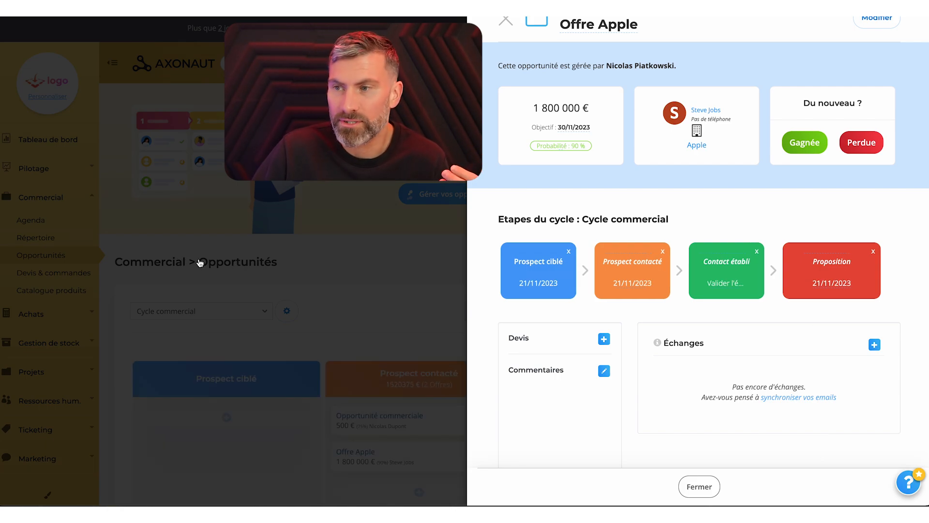
{"action": "left_click", "coordinate": [312, 301]}
Reopen the Offre Apple opportunity, mark it as won (Gagnée) and return to the sales cycle board.
{"action": "scroll", "coordinate": [490, 329], "scroll_direction": "down", "scroll_amount": 2}
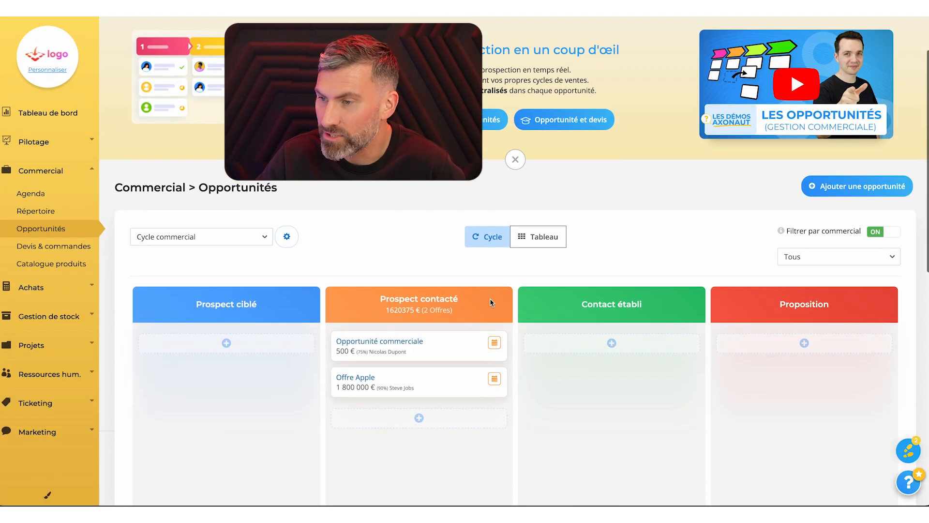
{"action": "left_click", "coordinate": [395, 384]}
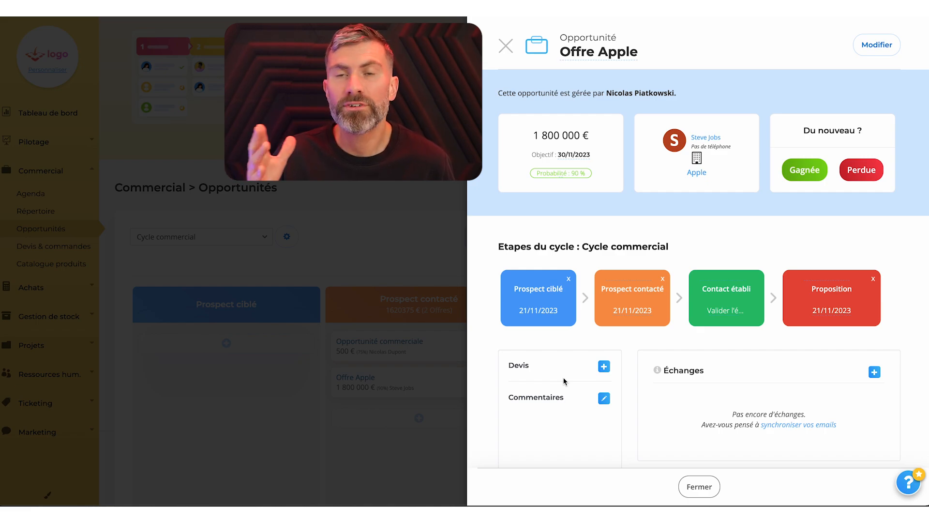
{"action": "mouse_move", "coordinate": [581, 296]}
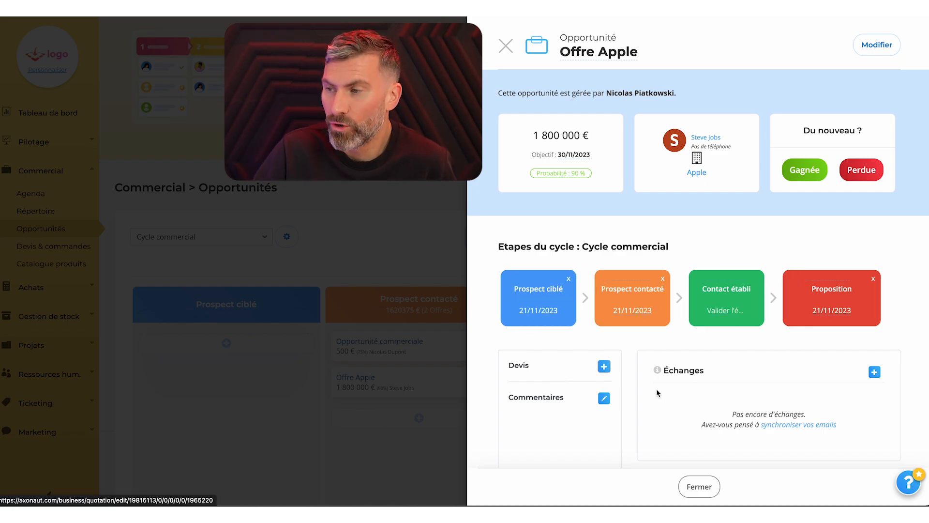
{"action": "left_click", "coordinate": [604, 366]}
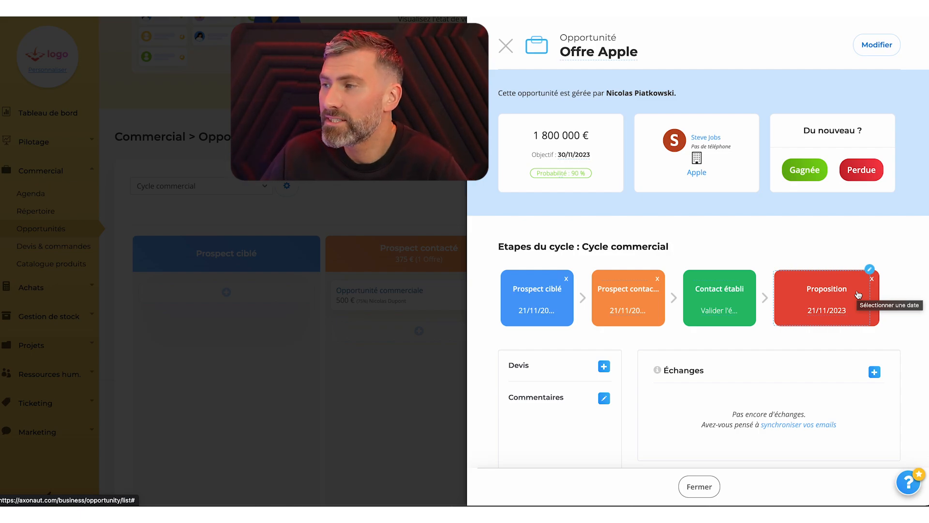
{"action": "left_click", "coordinate": [809, 167]}
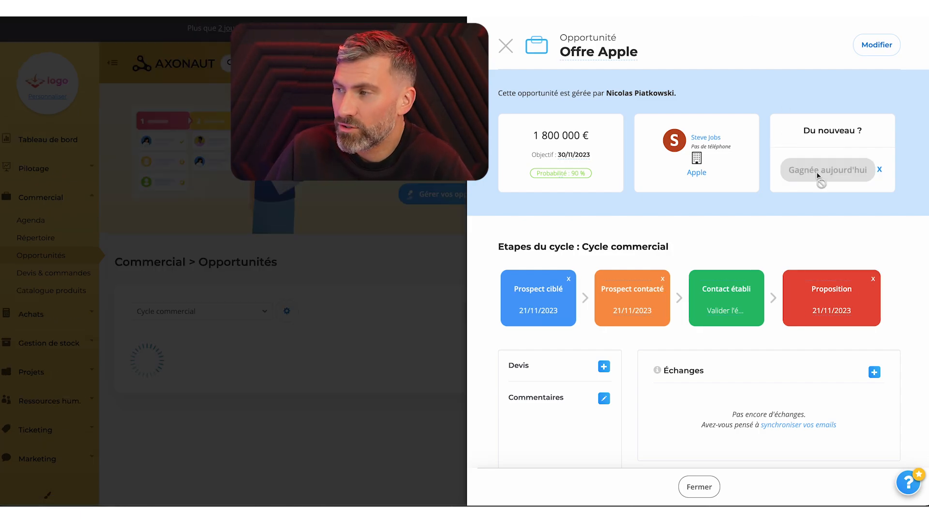
{"action": "left_click", "coordinate": [384, 268]}
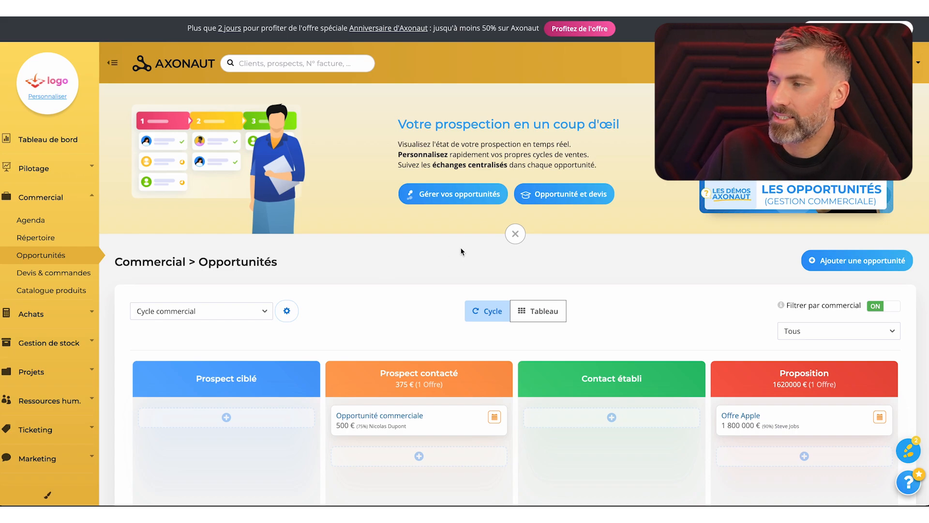
Start a quote from the won Offre Apple opportunity and create the client's address with its street, postcode and city.
{"action": "scroll", "coordinate": [595, 271], "scroll_direction": "down", "scroll_amount": 5}
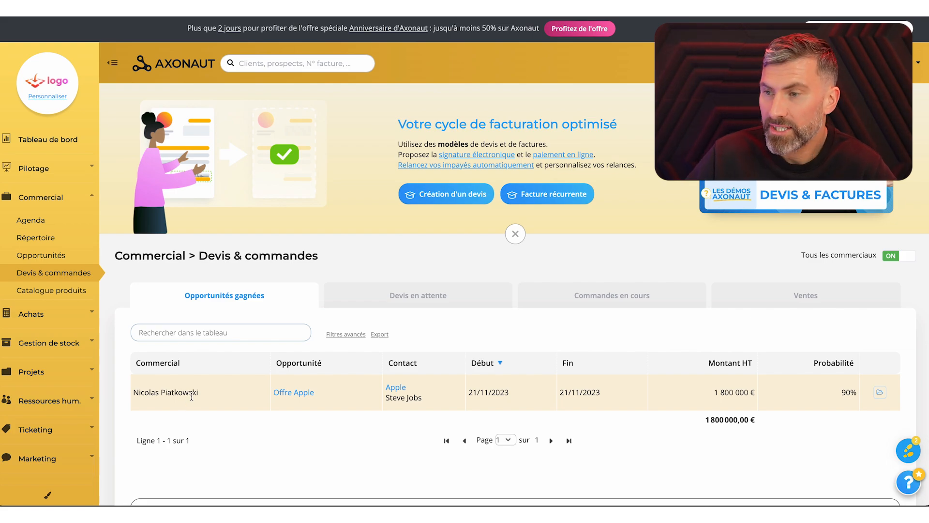
{"action": "left_click", "coordinate": [535, 378]}
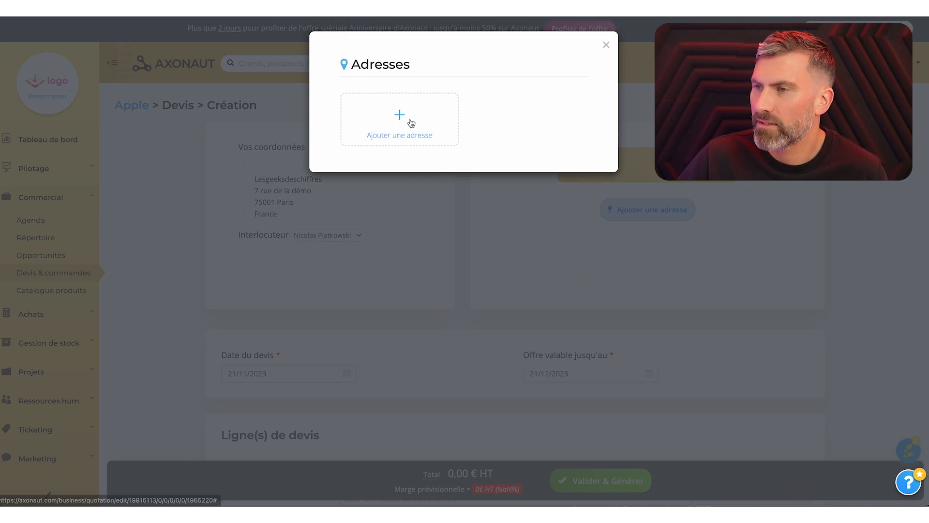
{"action": "left_click", "coordinate": [412, 124]}
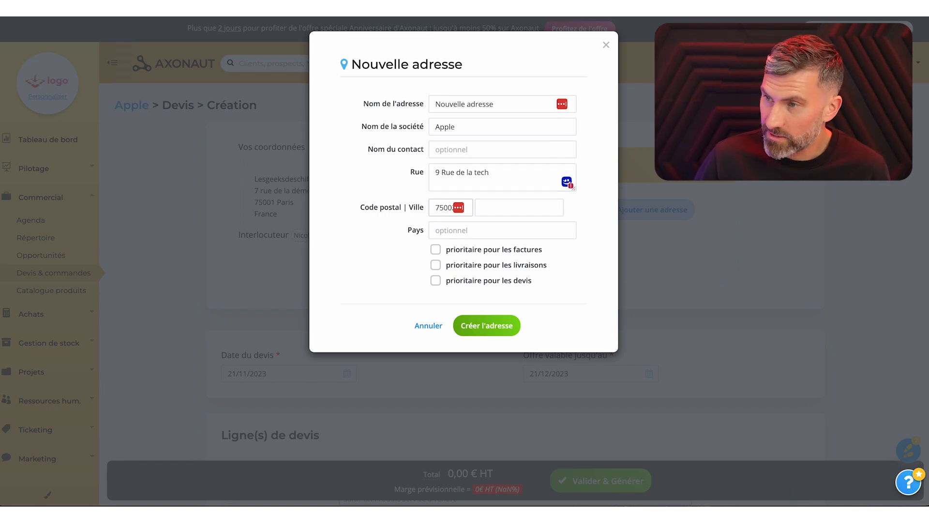
{"action": "type", "text": "Paris"}
{"action": "left_click", "coordinate": [493, 328]}
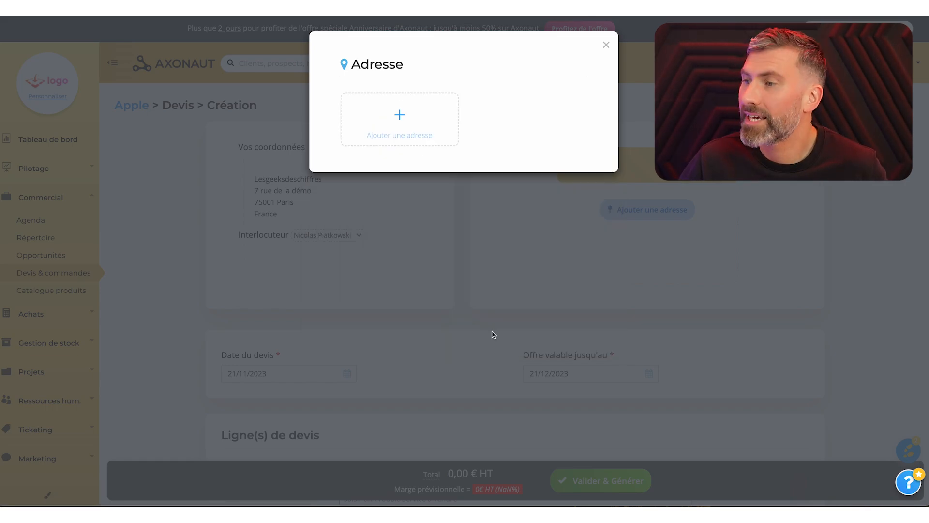
{"action": "left_click", "coordinate": [607, 45]}
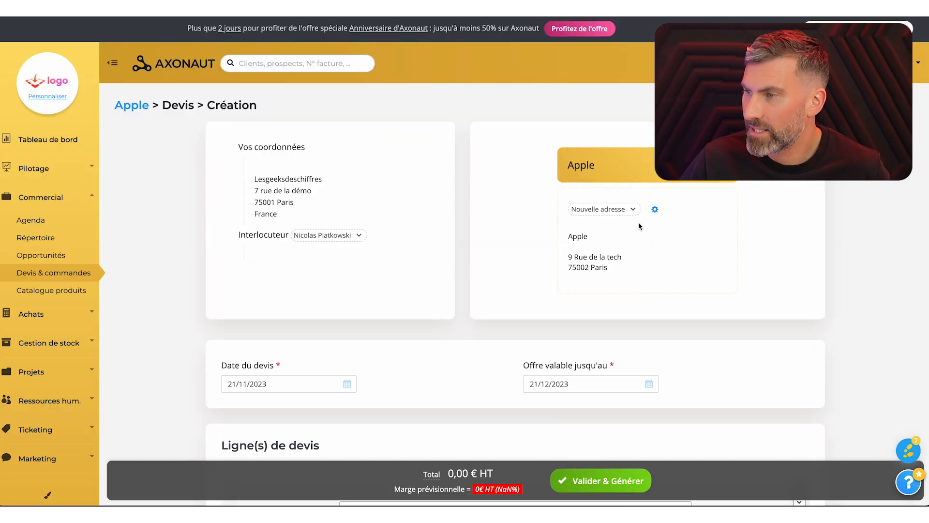
Add the product Formation DCG to the quote lines with a quantity of 8000, keeping its default unit price.
{"action": "scroll", "coordinate": [665, 265], "scroll_direction": "down", "scroll_amount": 5}
{"action": "left_click", "coordinate": [510, 233]}
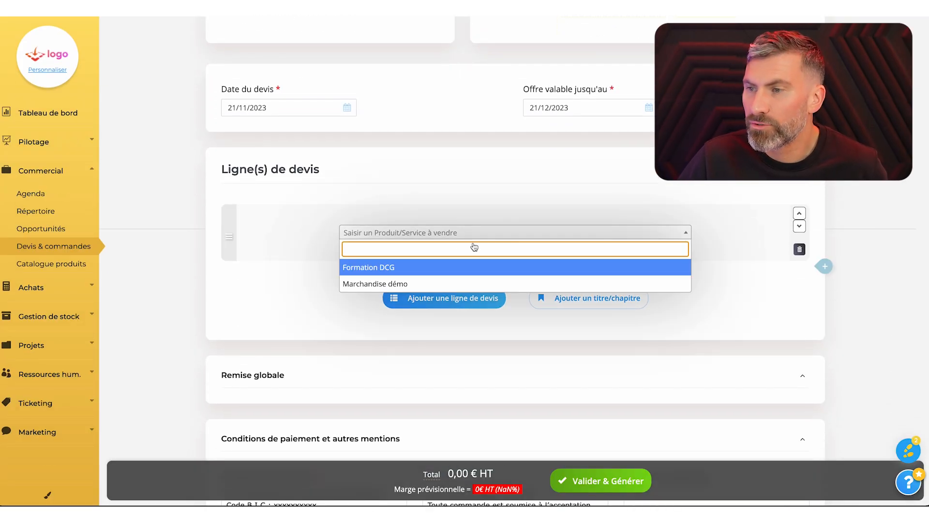
{"action": "left_click", "coordinate": [395, 269]}
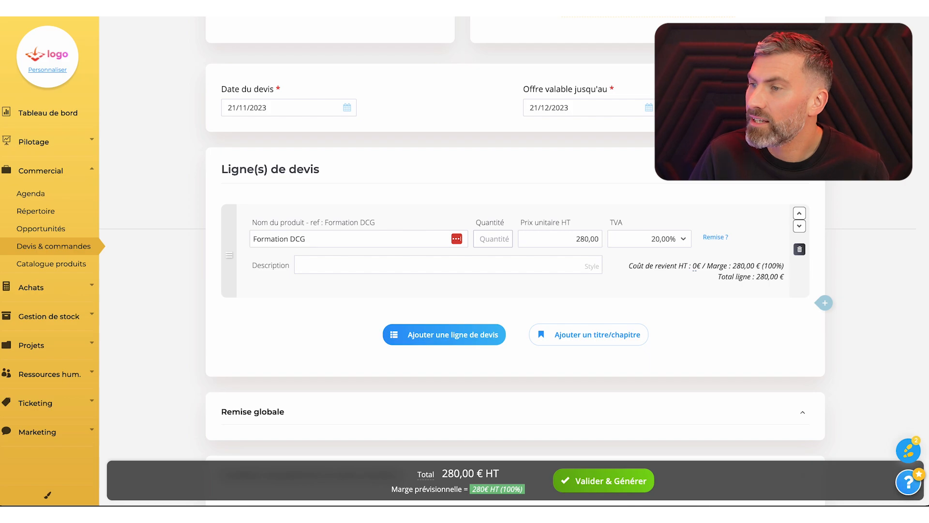
{"action": "key", "text": "Tab"}
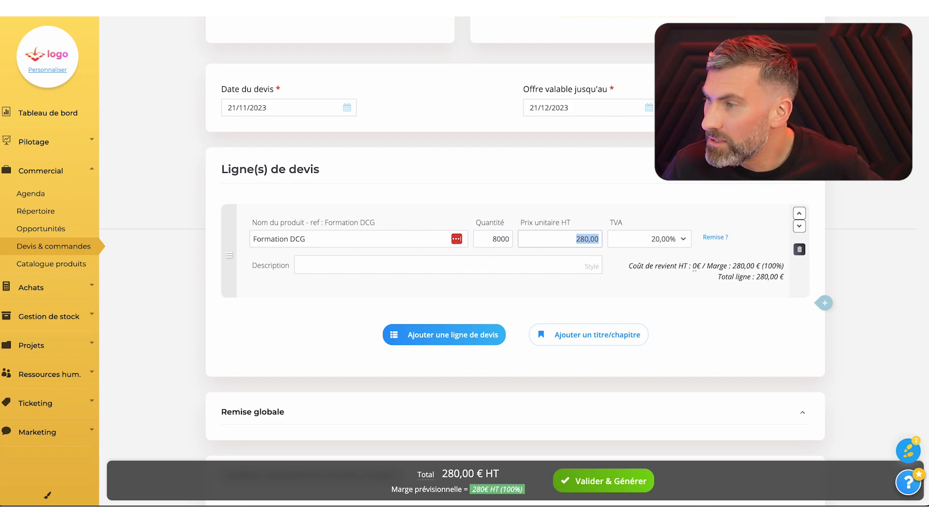
{"action": "key", "text": "Tab"}
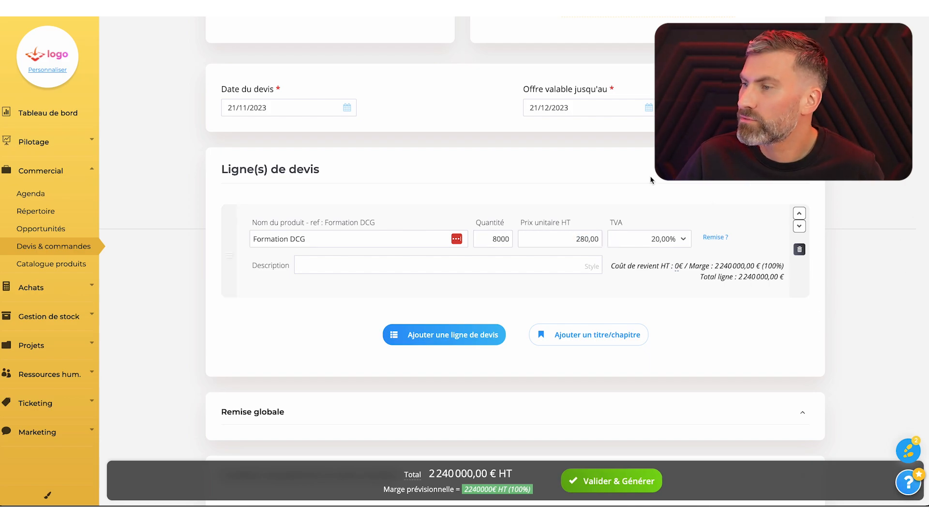
Validate and generate the Apple quote, and mark it as accepted.
{"action": "scroll", "coordinate": [510, 228], "scroll_direction": "down", "scroll_amount": 3}
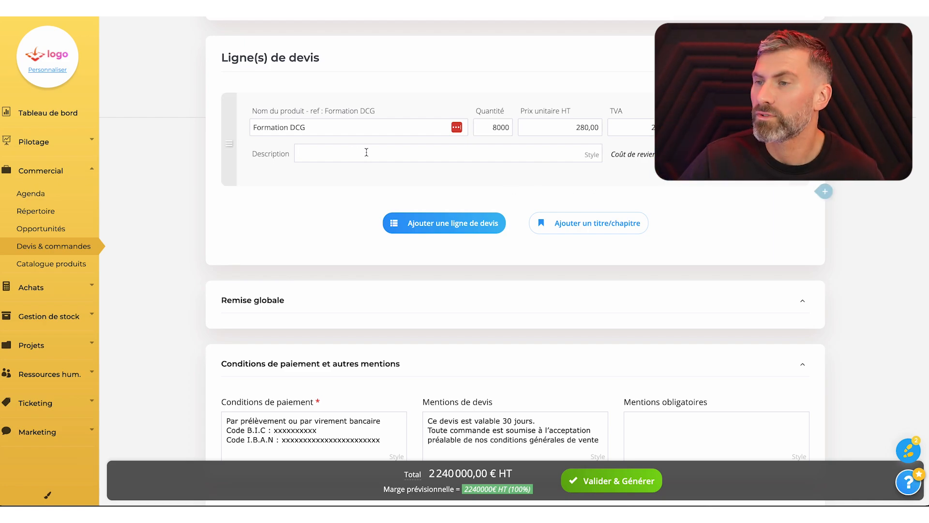
{"action": "scroll", "coordinate": [523, 188], "scroll_direction": "up", "scroll_amount": 1}
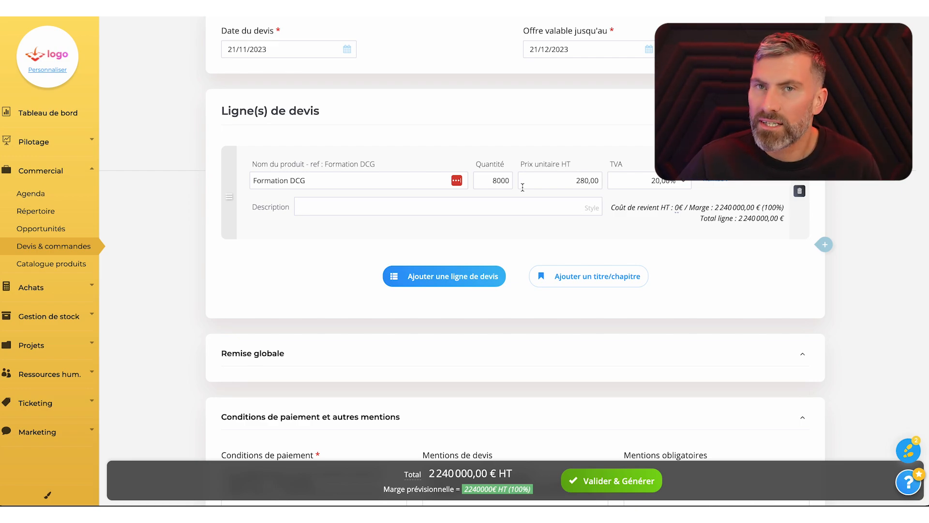
{"action": "left_click", "coordinate": [612, 482]}
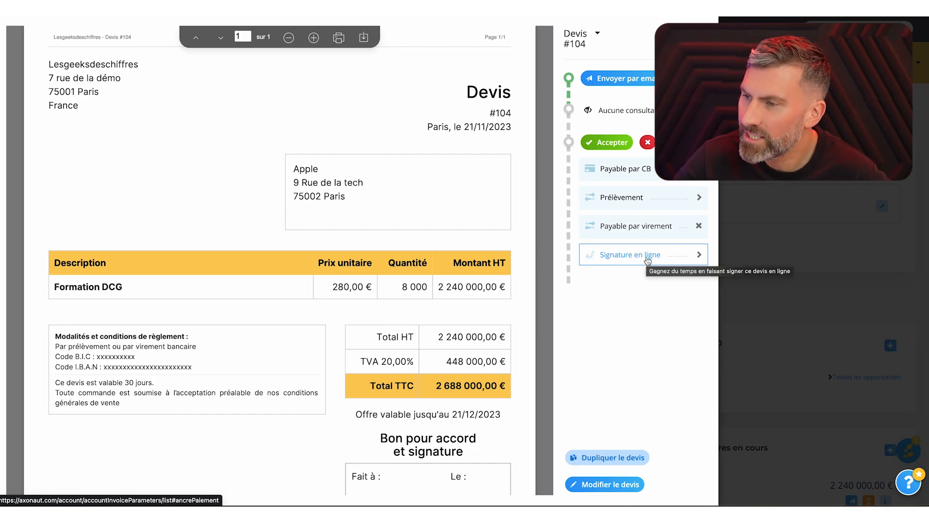
{"action": "mouse_move", "coordinate": [652, 172]}
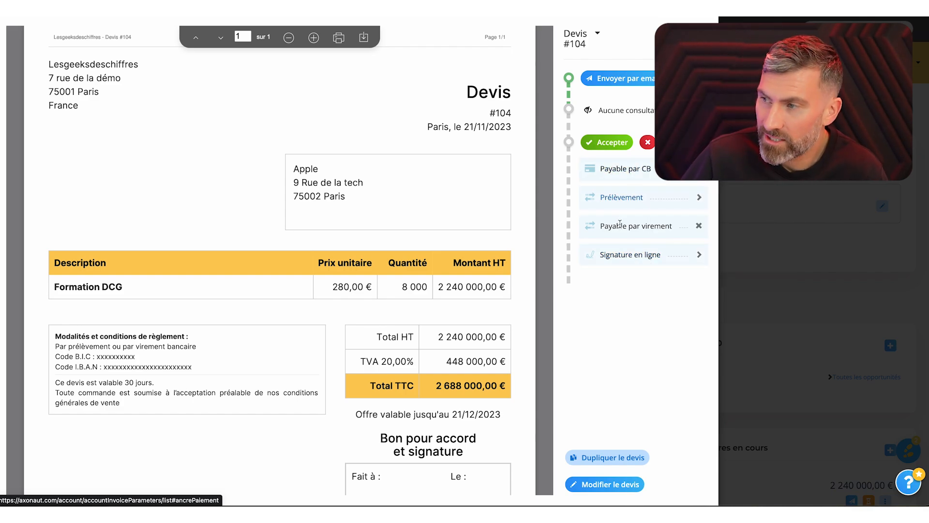
{"action": "left_click", "coordinate": [617, 147]}
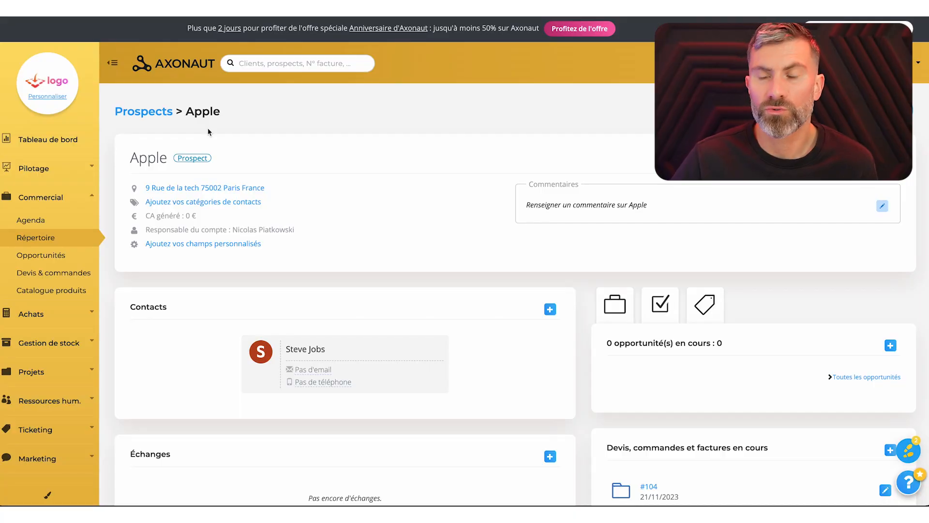
Issue an invoice from Apple's accepted quote, validate and generate it, and close the invoice preview.
{"action": "scroll", "coordinate": [720, 207], "scroll_direction": "down", "scroll_amount": 4}
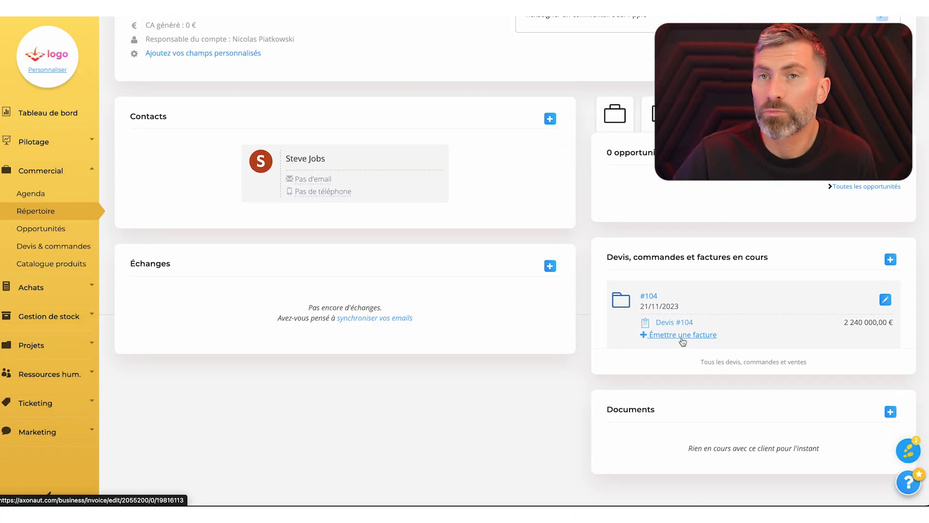
{"action": "left_click", "coordinate": [683, 335]}
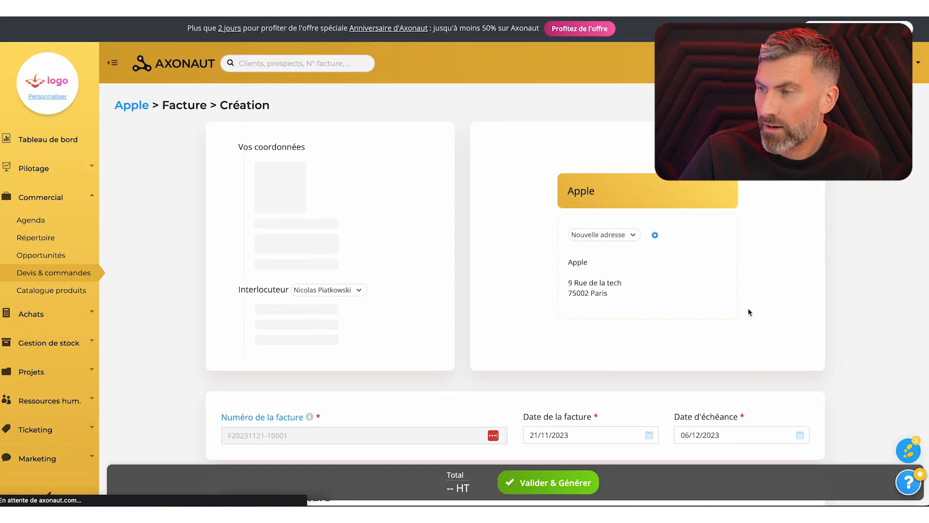
{"action": "scroll", "coordinate": [747, 310], "scroll_direction": "down", "scroll_amount": 5}
{"action": "left_click", "coordinate": [587, 491]}
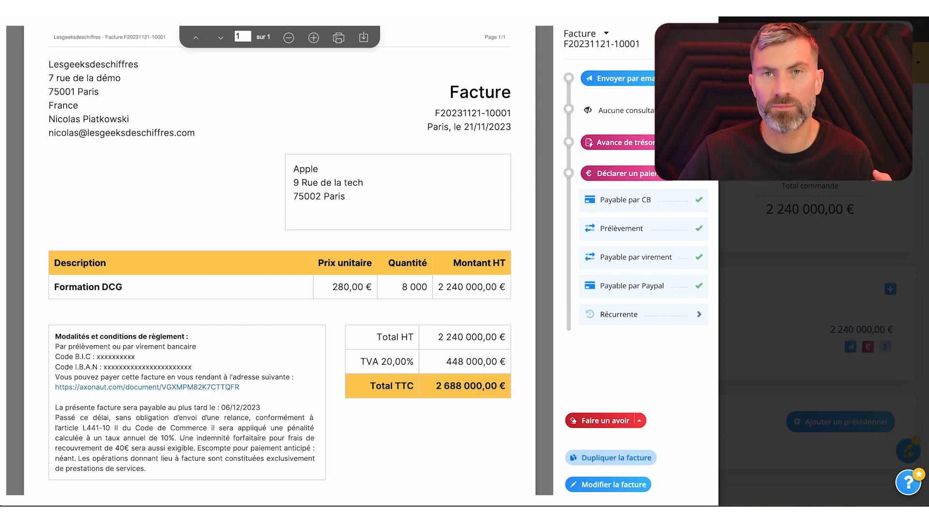
{"action": "key", "text": "Escape"}
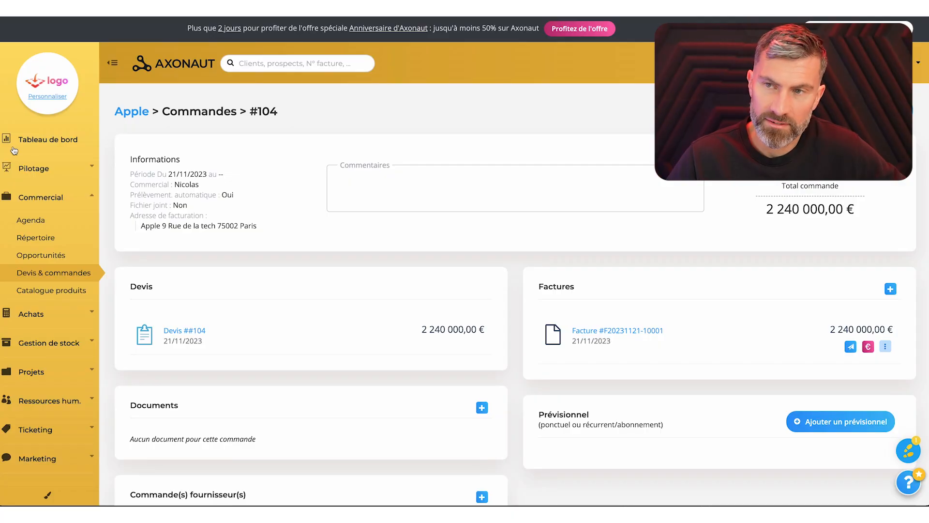
Open the commercial statistics (Stats commerciales) and examine the charts of new sales, accepted quotes and pending quotes.
{"action": "left_click", "coordinate": [20, 167]}
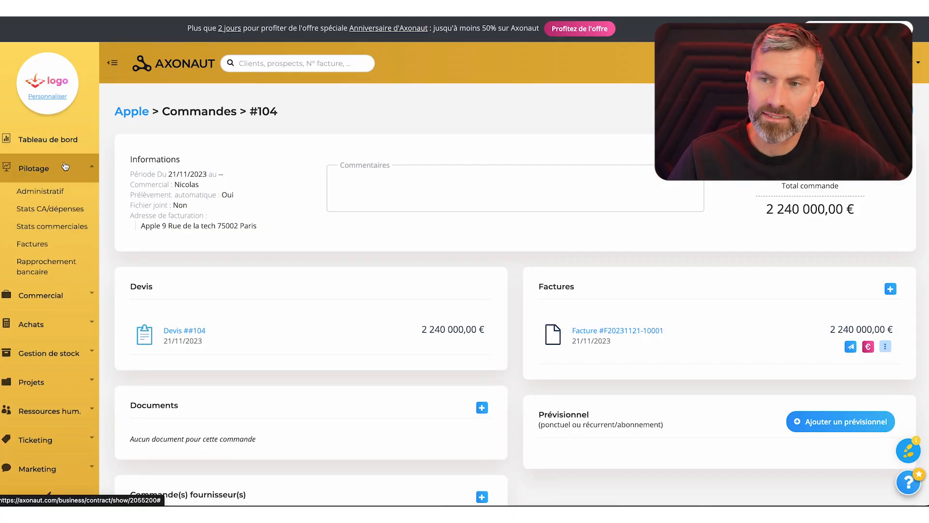
{"action": "left_click", "coordinate": [58, 226]}
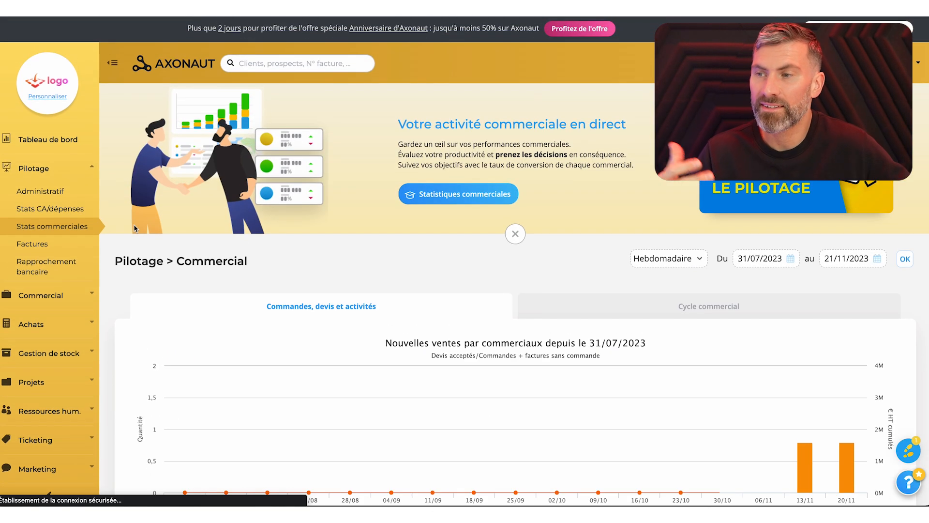
{"action": "scroll", "coordinate": [479, 345], "scroll_direction": "down", "scroll_amount": 2}
{"action": "scroll", "coordinate": [479, 346], "scroll_direction": "down", "scroll_amount": 6}
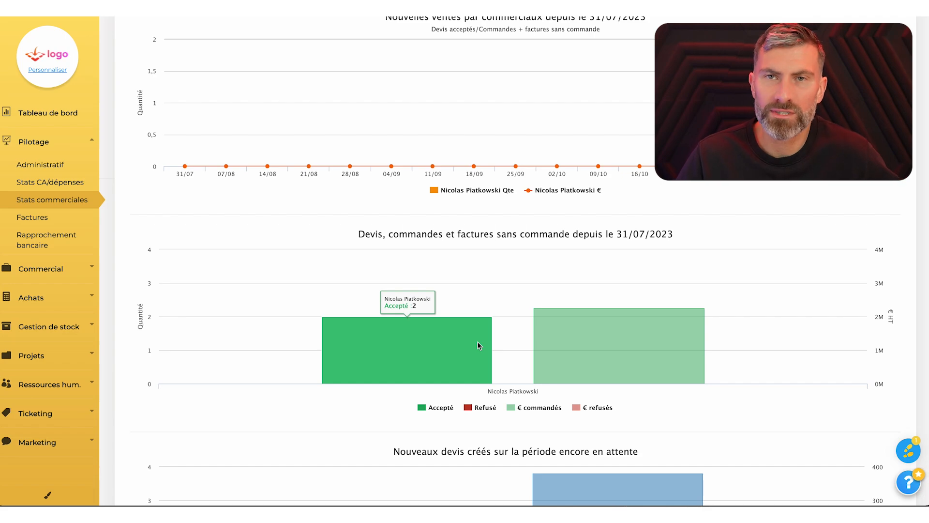
{"action": "scroll", "coordinate": [479, 345], "scroll_direction": "up", "scroll_amount": 5}
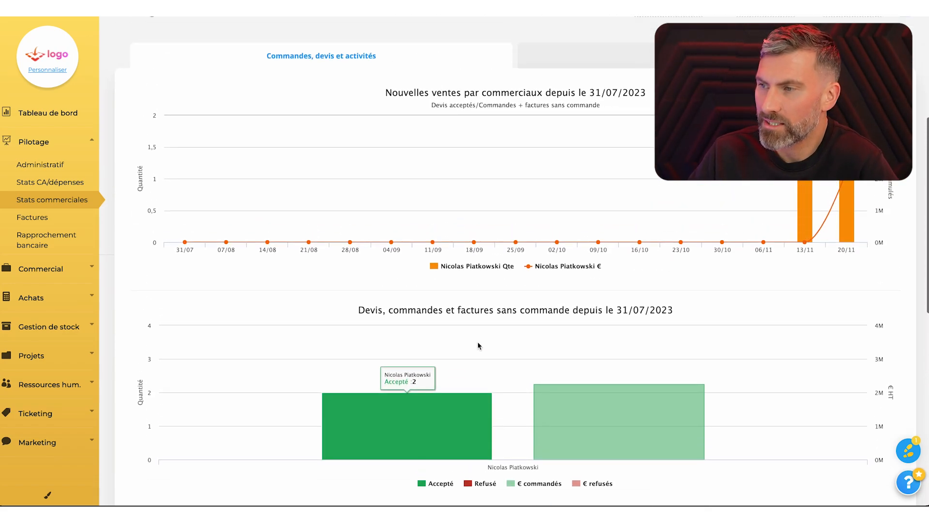
{"action": "scroll", "coordinate": [277, 176], "scroll_direction": "up", "scroll_amount": 3}
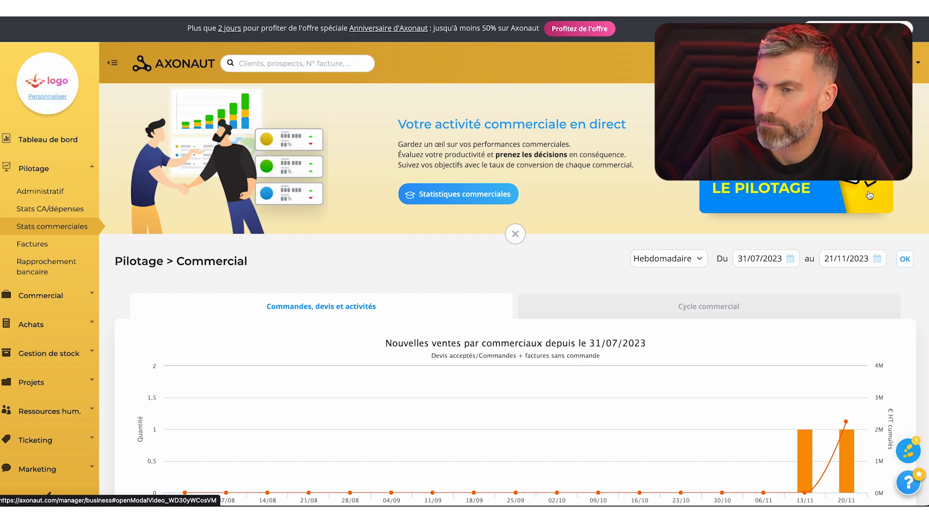
{"action": "scroll", "coordinate": [416, 271], "scroll_direction": "down", "scroll_amount": 1}
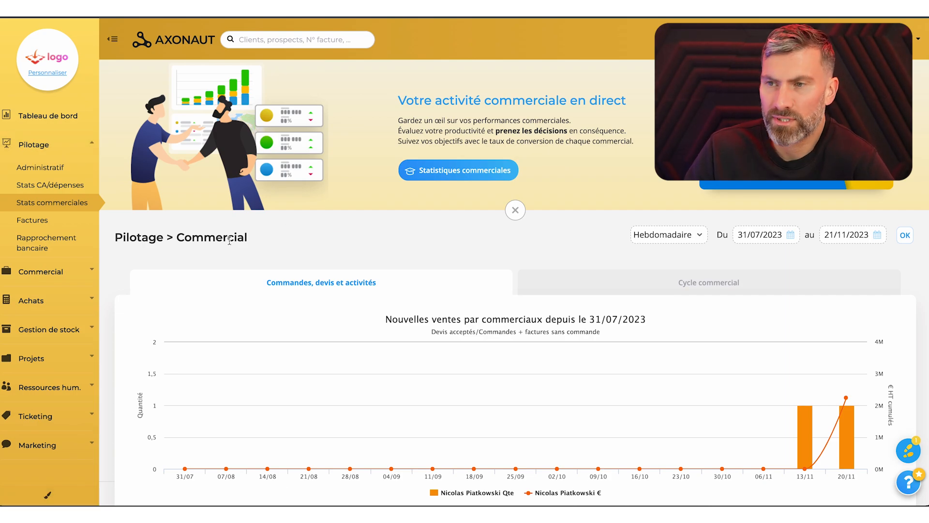
{"action": "scroll", "coordinate": [361, 254], "scroll_direction": "down", "scroll_amount": 3}
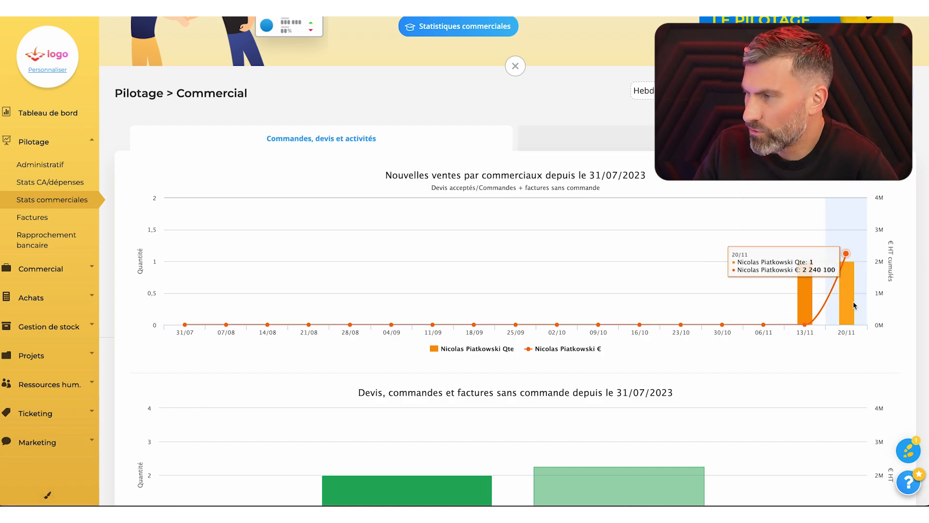
{"action": "scroll", "coordinate": [438, 263], "scroll_direction": "down", "scroll_amount": 5}
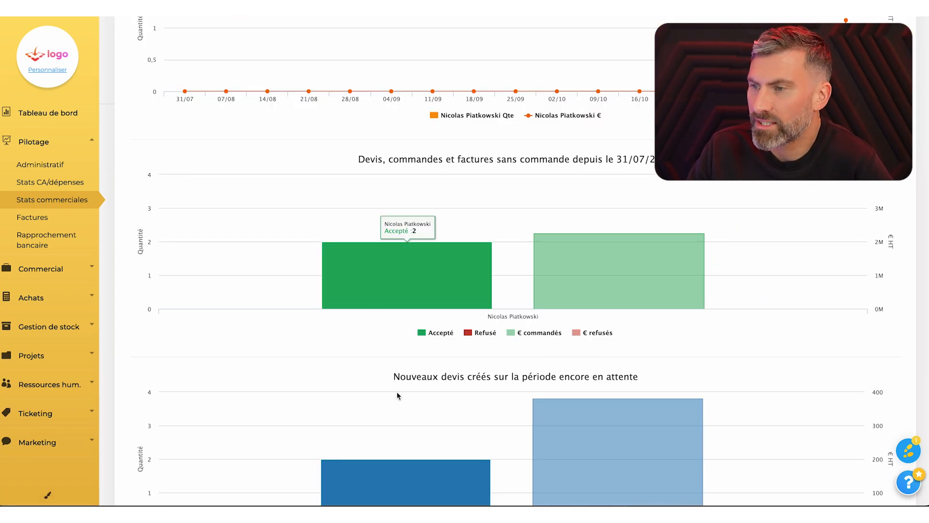
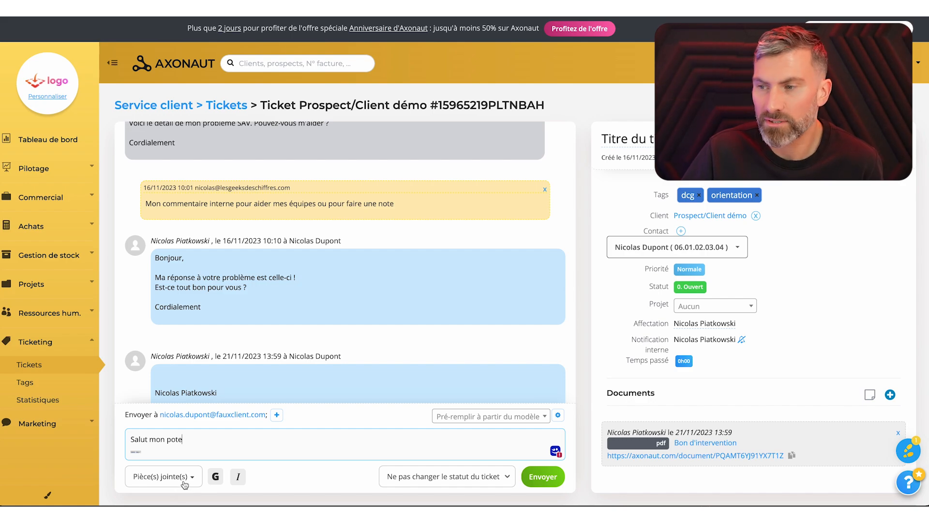
Check the reply templates available for the demo client's ticket, and add the tag Podcast to the ticket.
{"action": "left_click", "coordinate": [533, 417]}
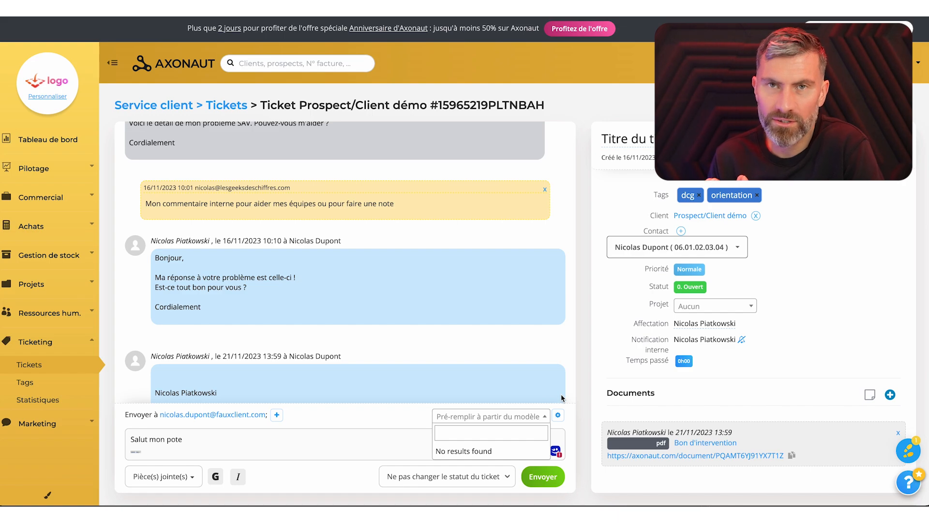
{"action": "left_click", "coordinate": [626, 291]}
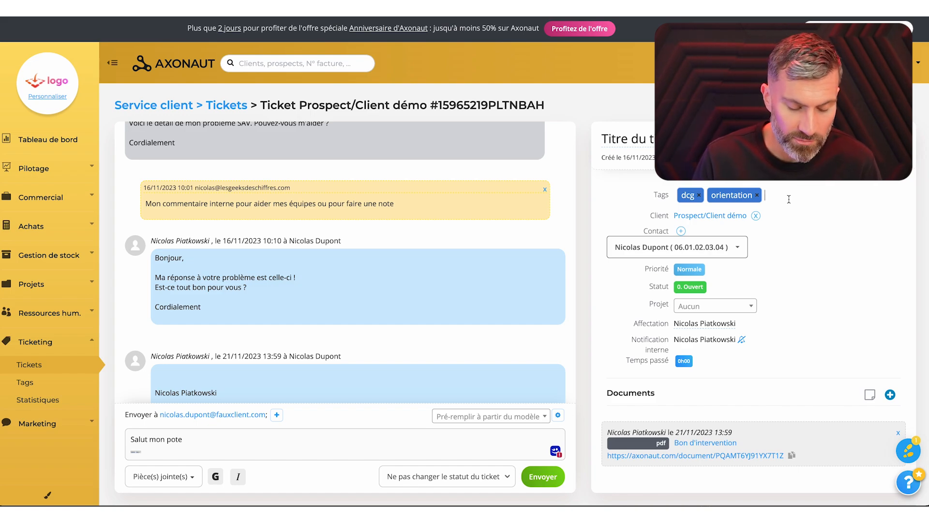
{"action": "type", "text": "Podcast"}
{"action": "key", "text": "Return"}
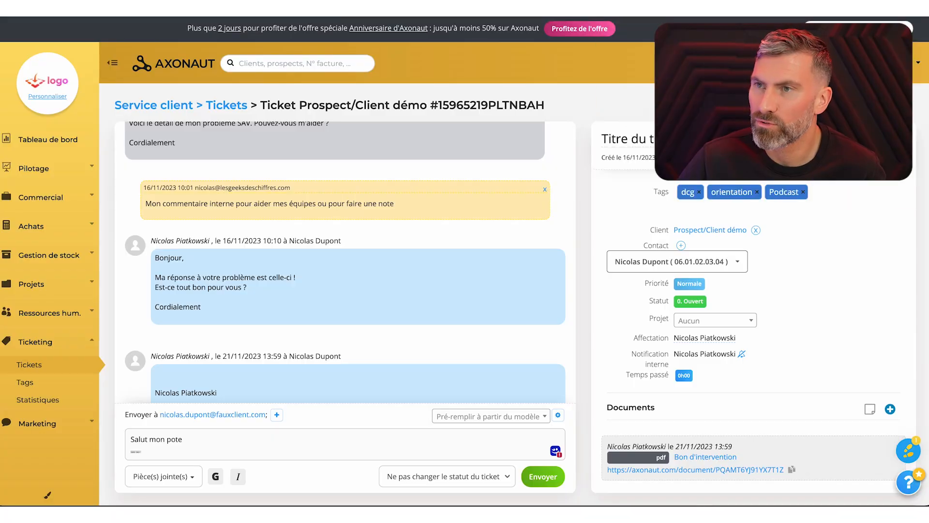
Search Google for les geeks des chiffres in a new browser tab, and open the help centre from the school's website.
{"action": "key", "text": "super+t"}
{"action": "type", "text": "les geeks des chiffres"}
{"action": "key", "text": "Return"}
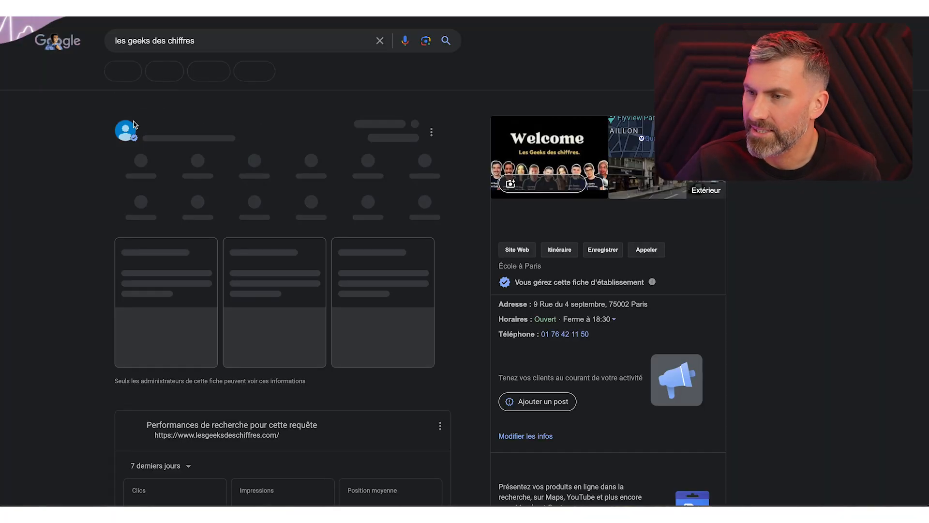
{"action": "scroll", "coordinate": [210, 345], "scroll_direction": "down", "scroll_amount": 8}
{"action": "left_click", "coordinate": [220, 254]}
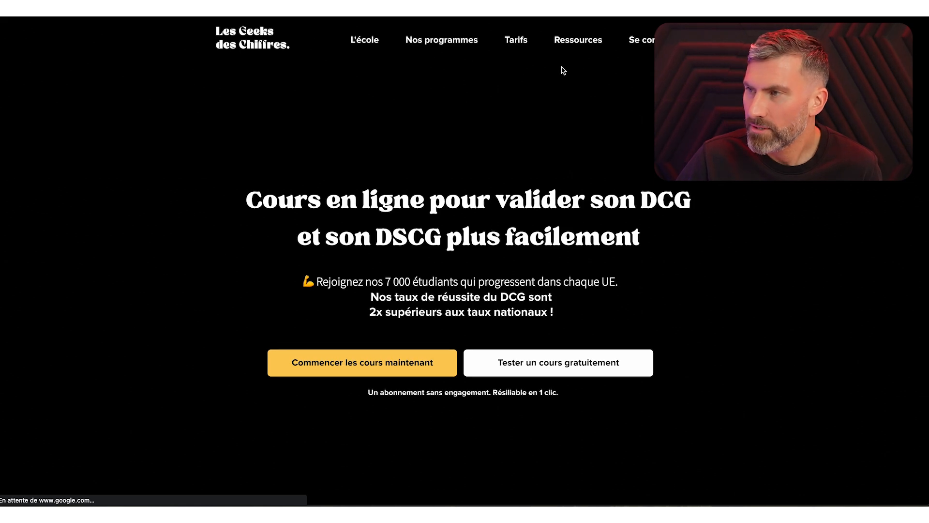
{"action": "mouse_move", "coordinate": [582, 44]}
{"action": "left_click", "coordinate": [594, 208]}
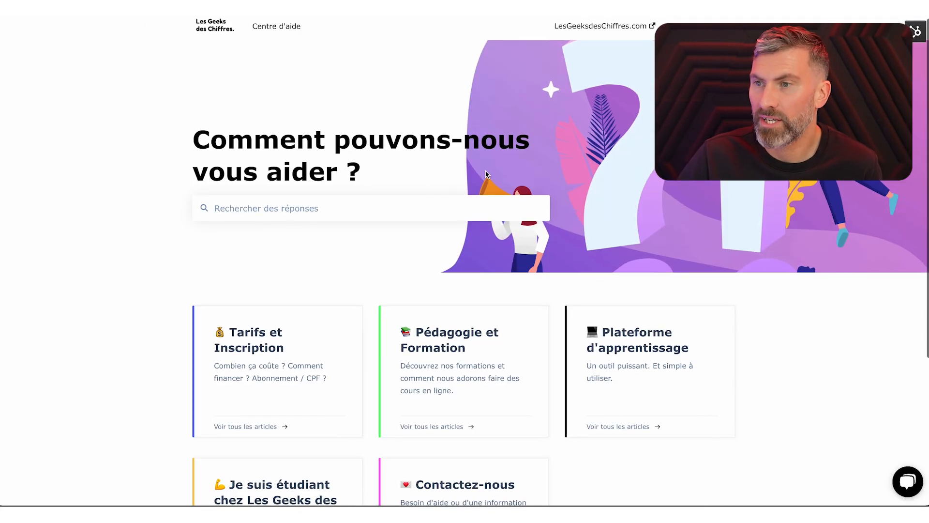
Open the Pédagogie et Formation help category, dismiss the chat greeting and show all articles under Fonctionnement.
{"action": "scroll", "coordinate": [448, 232], "scroll_direction": "down", "scroll_amount": 4}
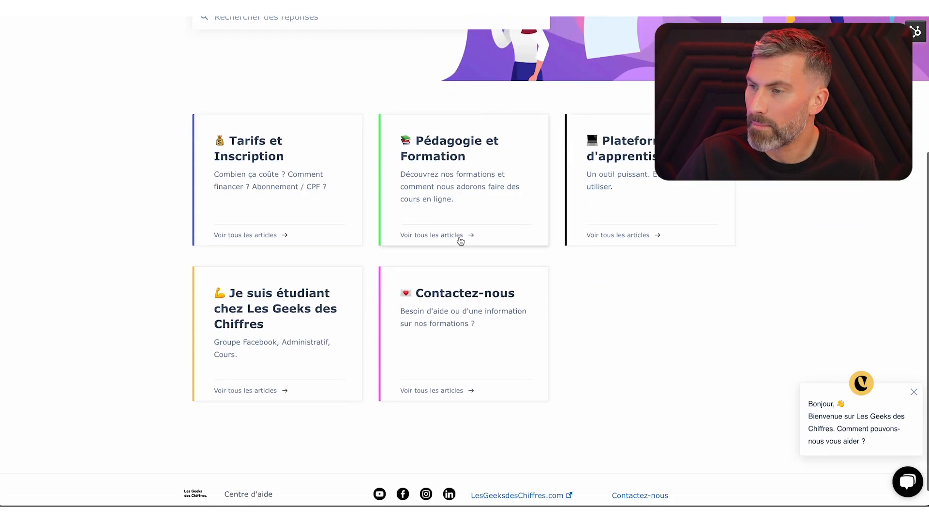
{"action": "left_click", "coordinate": [458, 179]}
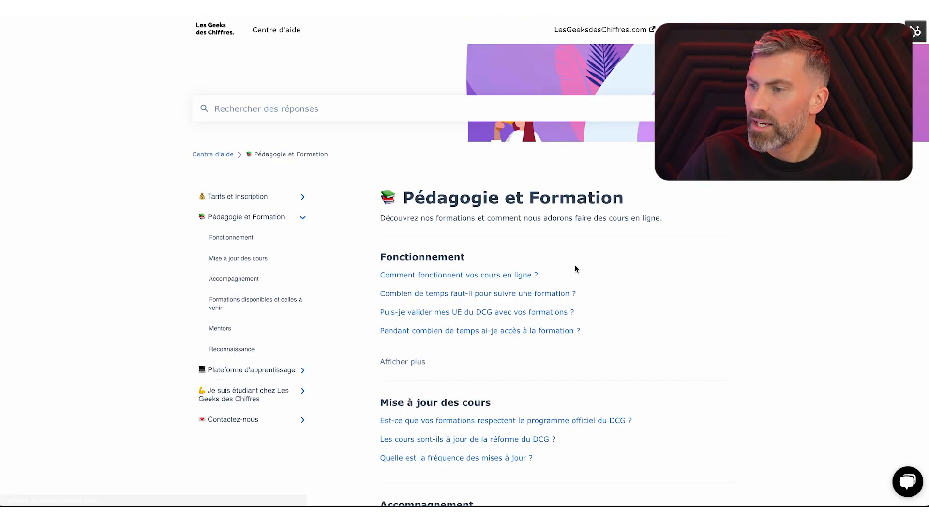
{"action": "scroll", "coordinate": [577, 269], "scroll_direction": "down", "scroll_amount": 1}
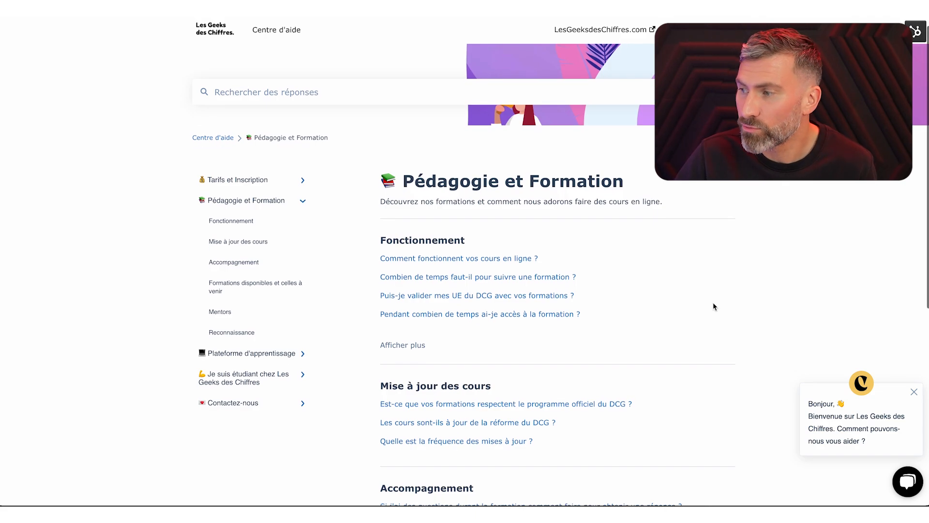
{"action": "left_click", "coordinate": [913, 391]}
{"action": "scroll", "coordinate": [805, 384], "scroll_direction": "down", "scroll_amount": 3}
{"action": "scroll", "coordinate": [803, 384], "scroll_direction": "up", "scroll_amount": 3}
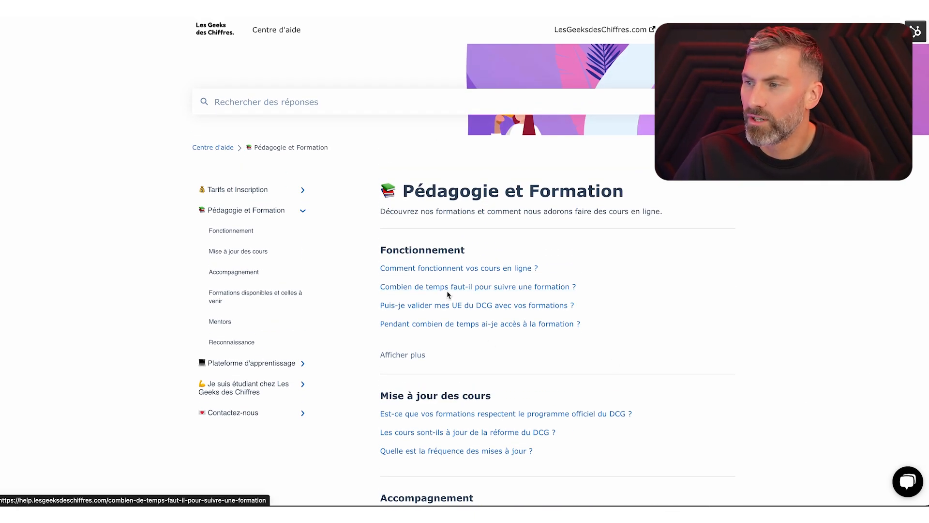
{"action": "left_click", "coordinate": [395, 360]}
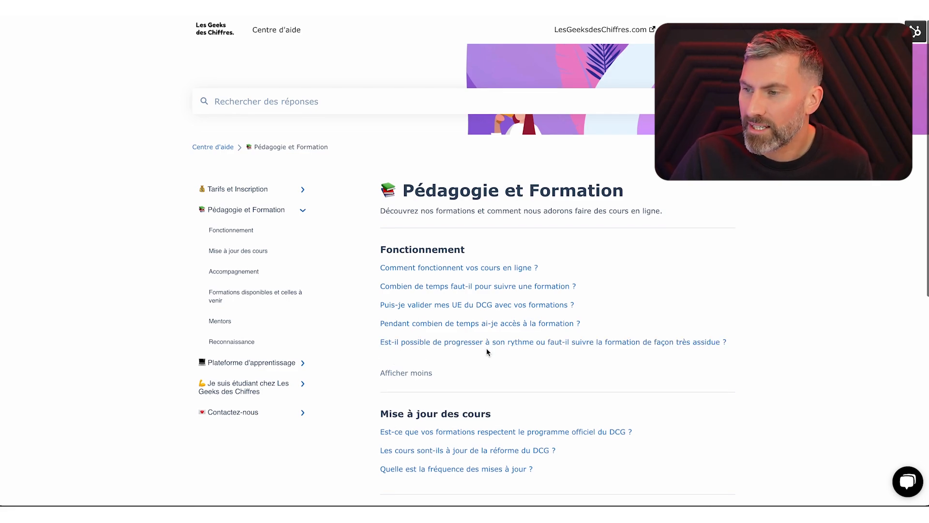
{"action": "scroll", "coordinate": [402, 303], "scroll_direction": "down", "scroll_amount": 1}
Open the Tarifs et Inscription article "Dès mon inscription, vais-je avoir accès à tous mes cours ?" and read through its answer.
{"action": "left_click", "coordinate": [257, 174]}
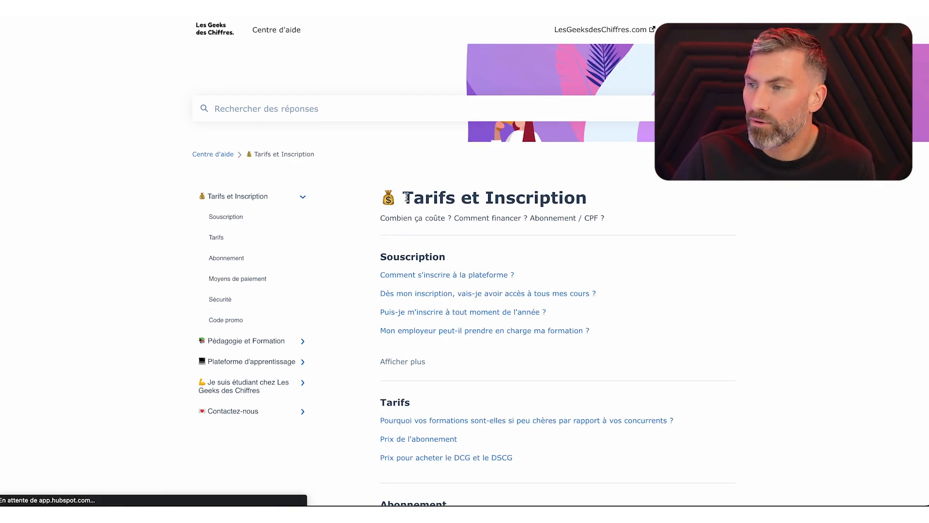
{"action": "left_click", "coordinate": [526, 294]}
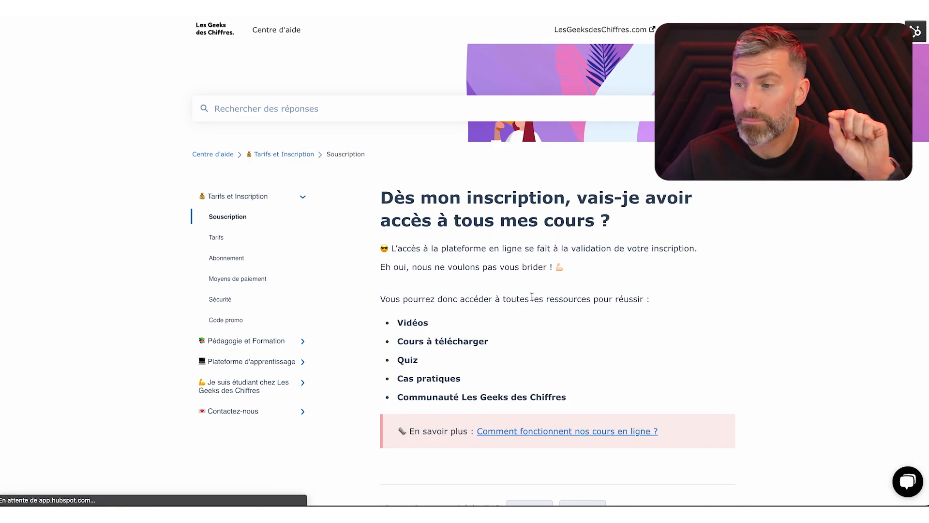
{"action": "scroll", "coordinate": [549, 310], "scroll_direction": "down", "scroll_amount": 1}
{"action": "triple_click", "coordinate": [535, 241]}
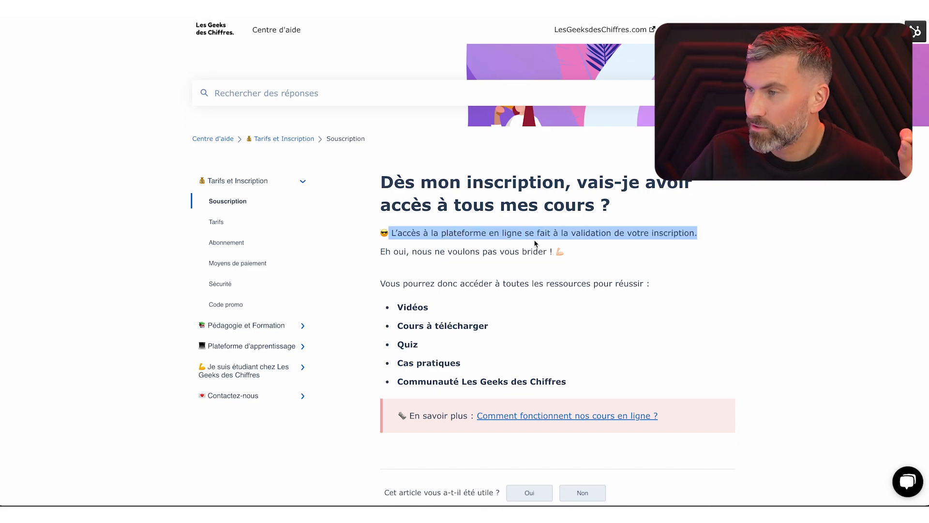
{"action": "left_click_drag", "start_coordinate": [553, 243], "coordinate": [552, 252]}
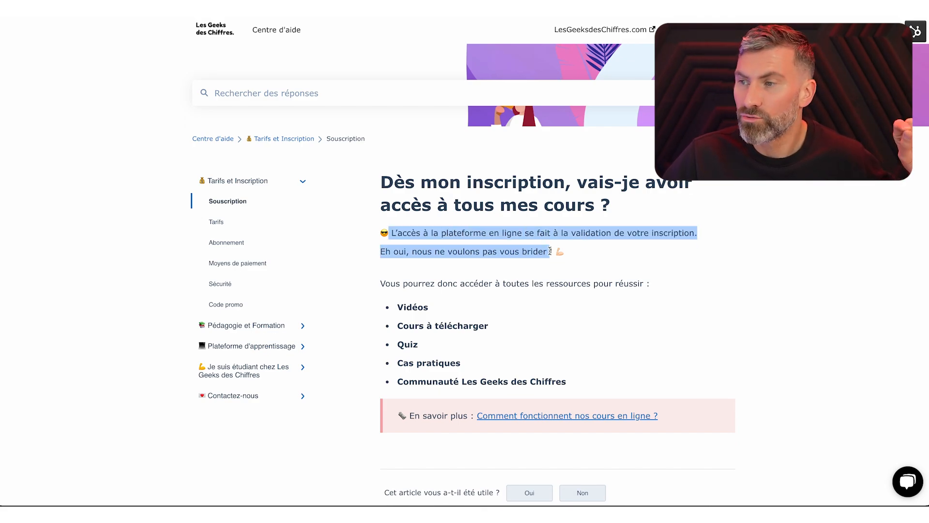
{"action": "left_click", "coordinate": [597, 262]}
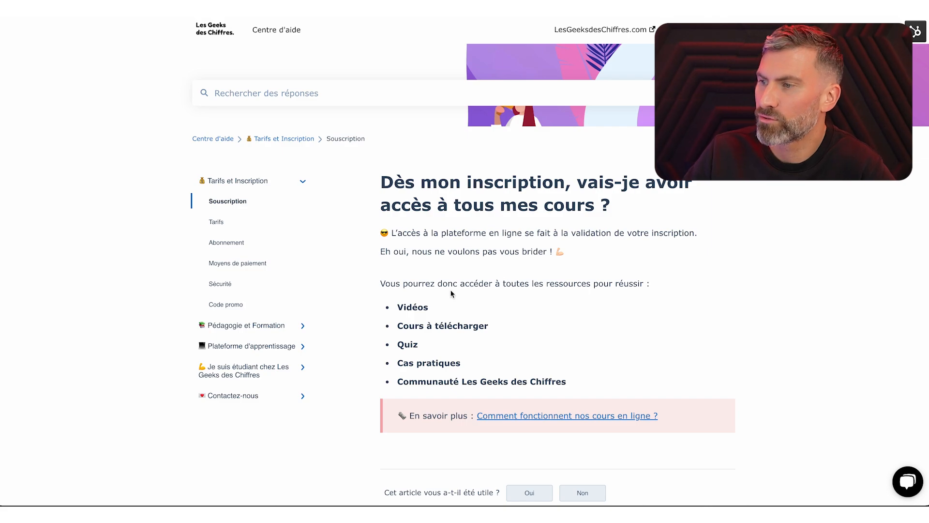
{"action": "left_click_drag", "start_coordinate": [678, 284], "coordinate": [409, 304]}
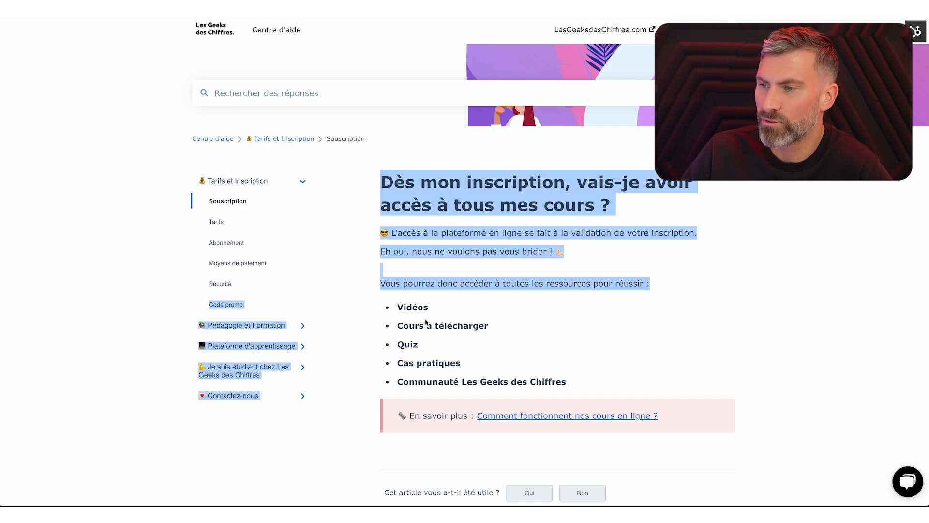
{"action": "left_click", "coordinate": [562, 363]}
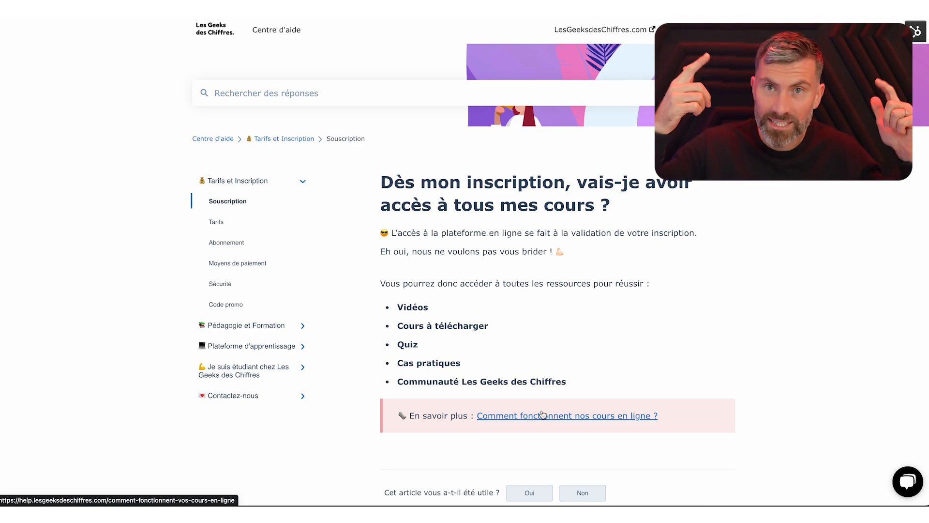
{"action": "scroll", "coordinate": [543, 415], "scroll_direction": "down", "scroll_amount": 2}
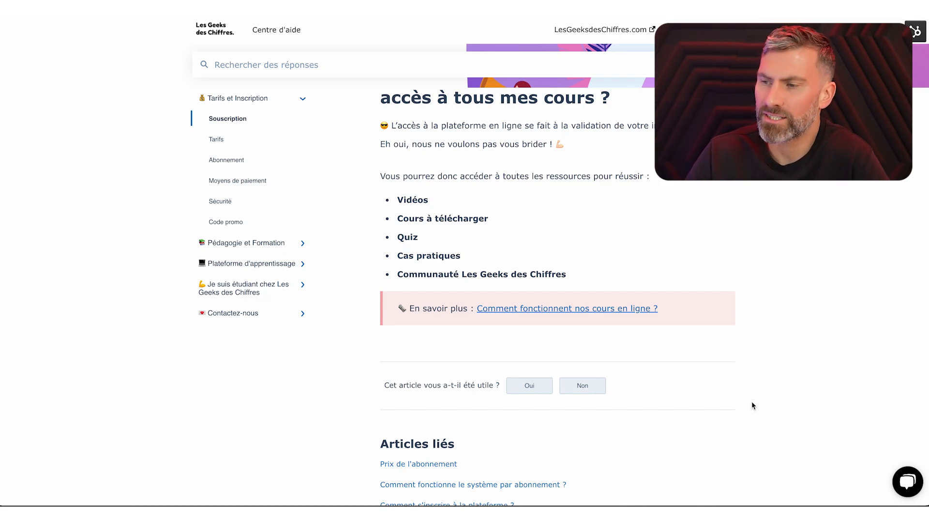
{"action": "scroll", "coordinate": [751, 404], "scroll_direction": "down", "scroll_amount": 1}
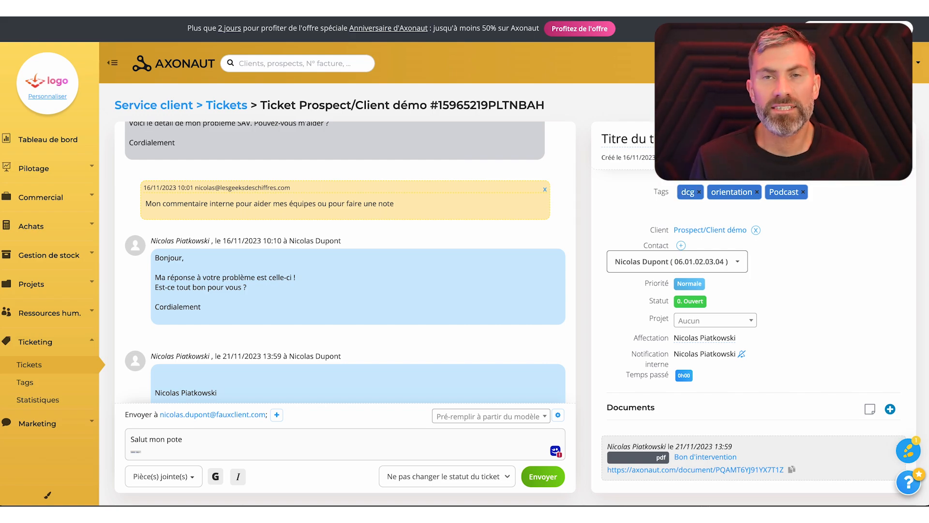
Switch to Axonaut's YouTube channel playlists and open the full Le Tuto du mois playlist.
{"action": "scroll", "coordinate": [330, 101], "scroll_direction": "down", "scroll_amount": 1}
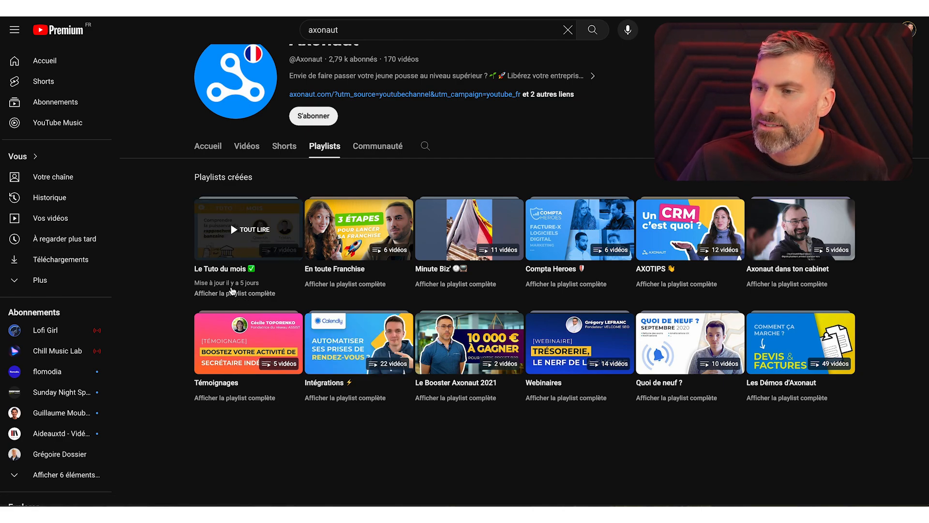
{"action": "left_click", "coordinate": [232, 293]}
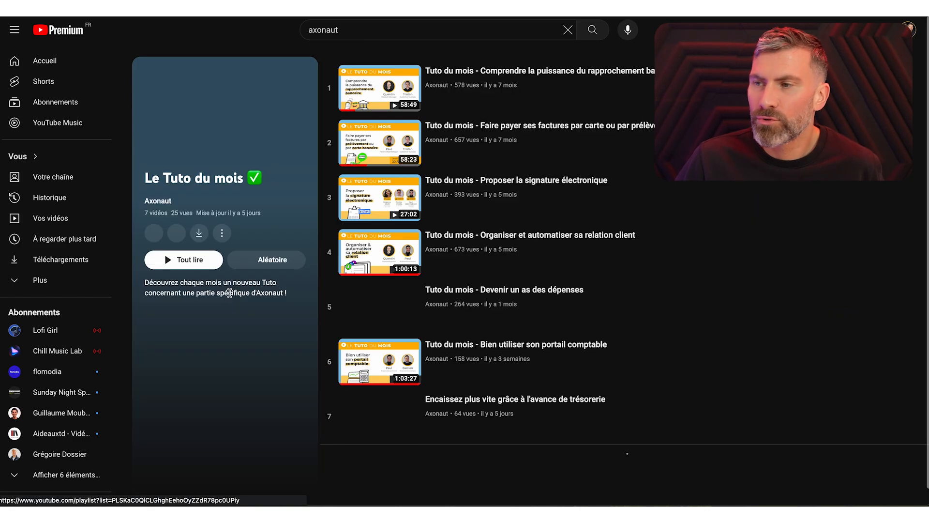